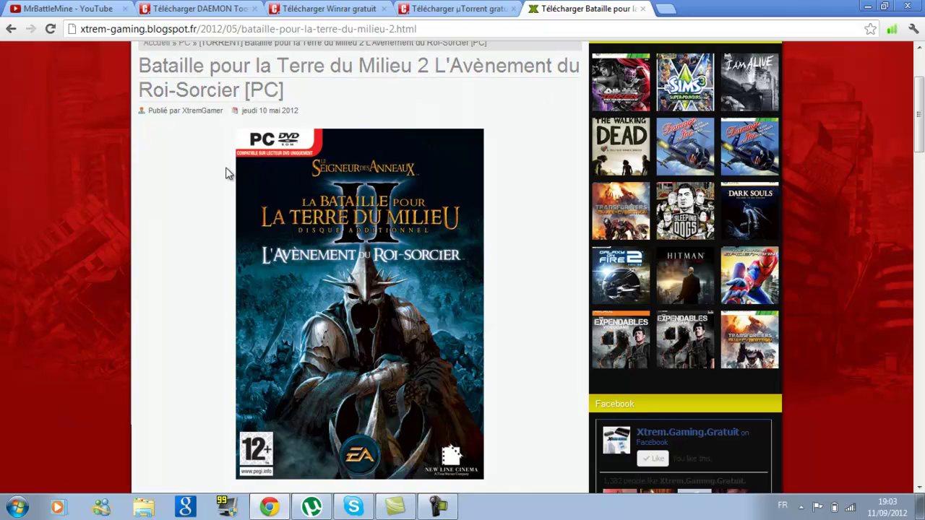
Check the DAEMON Tools, WinRAR and µTorrent download tabs, then return to the game's page.
scroll(221, 173, "down", 2)
scroll(221, 162, "down", 2)
scroll(214, 148, "up", 3)
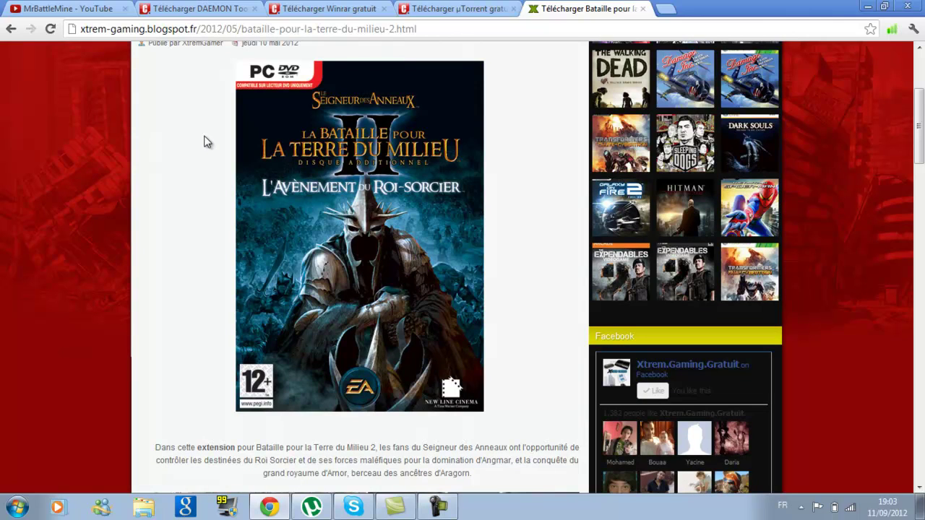
scroll(204, 142, "up", 1)
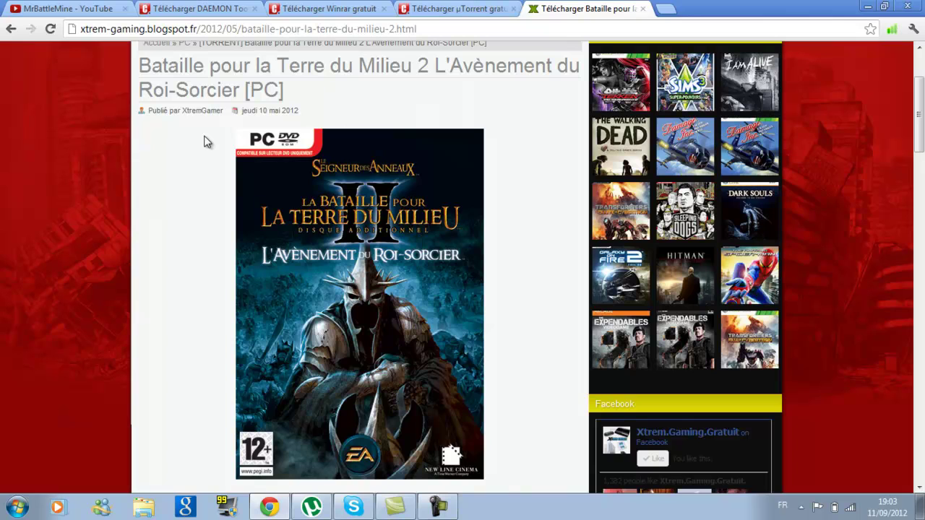
scroll(202, 137, "down", 2)
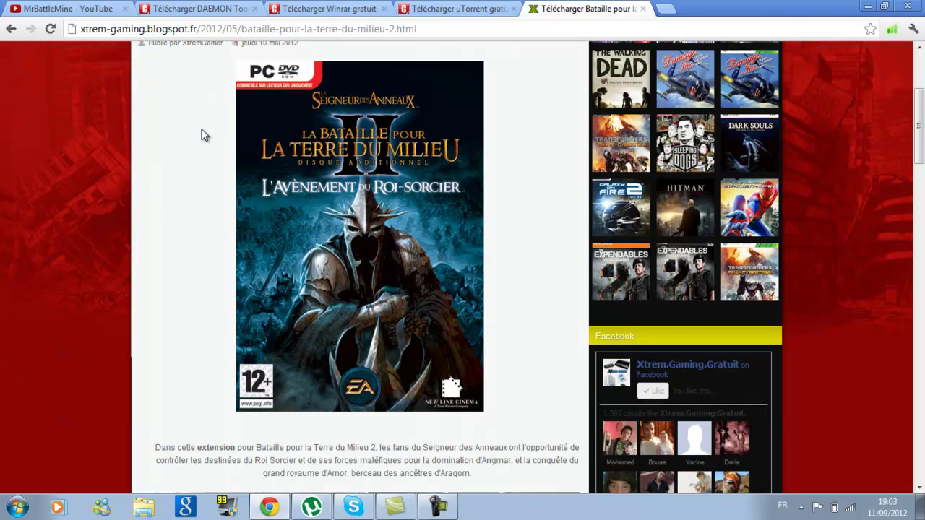
scroll(200, 132, "up", 1)
left_click(213, 7)
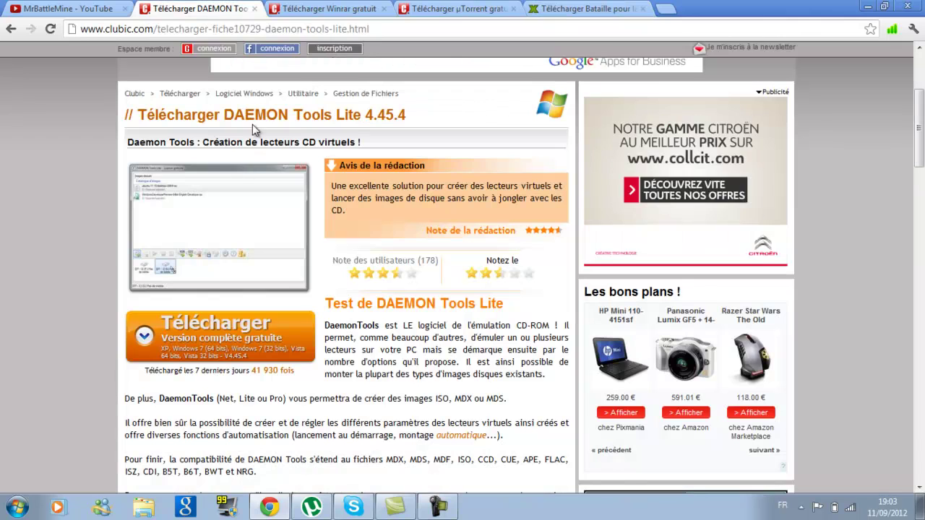
left_click(321, 9)
left_click(428, 7)
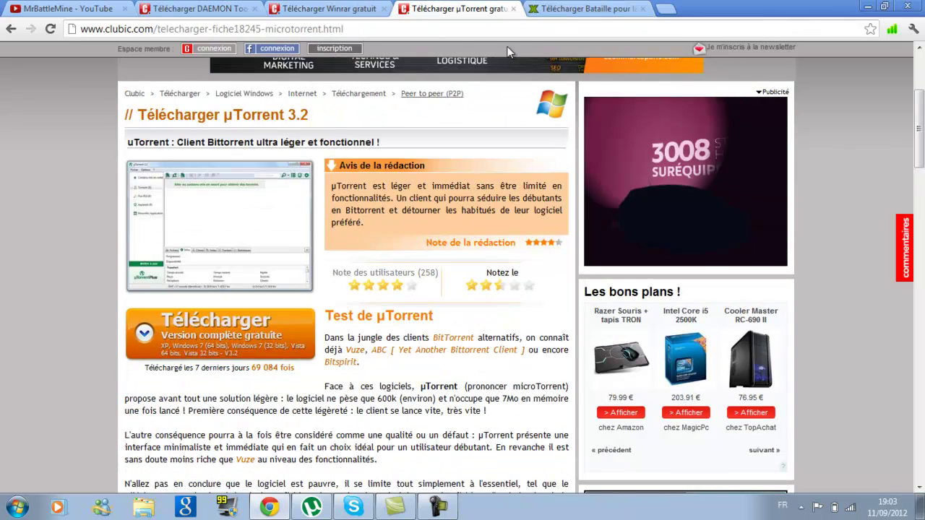
left_click(578, 9)
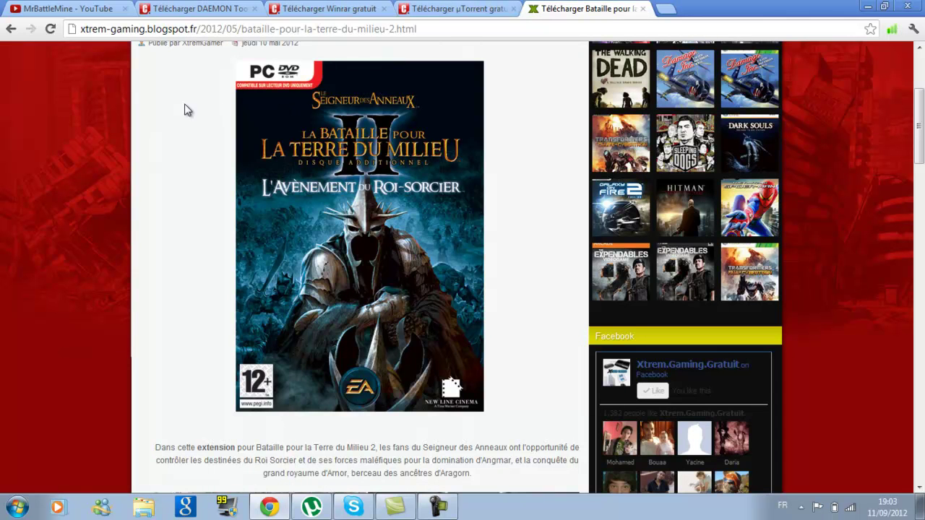
Download the expansion's torrent file and open it in µTorrent.
scroll(181, 106, "up", 3)
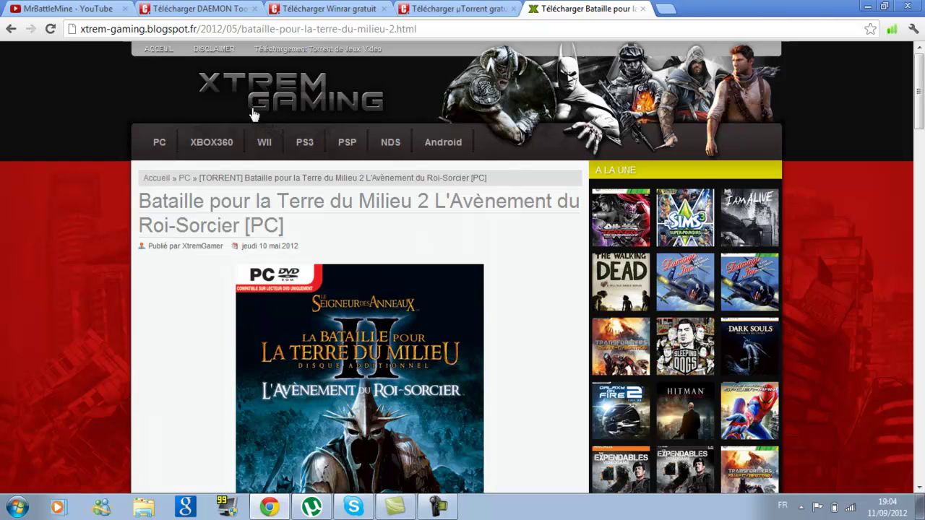
scroll(224, 174, "down", 2)
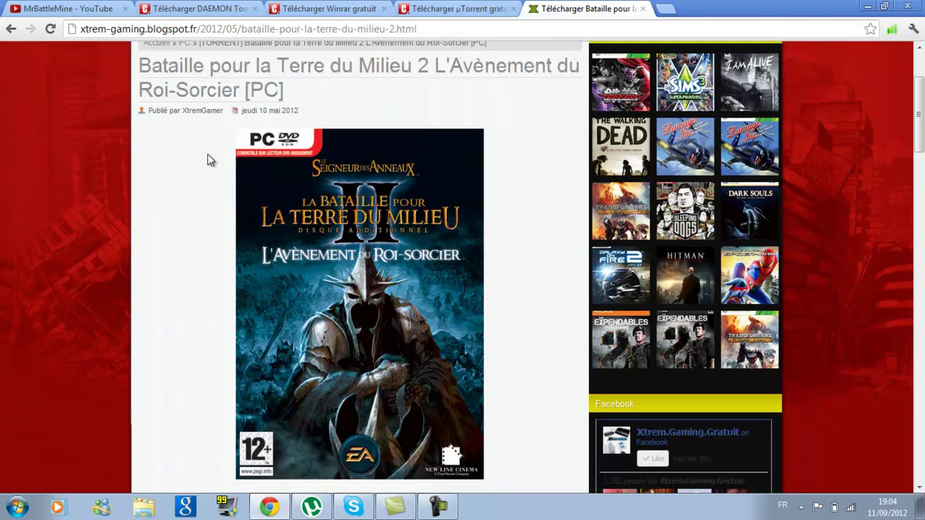
scroll(208, 147, "down", 7)
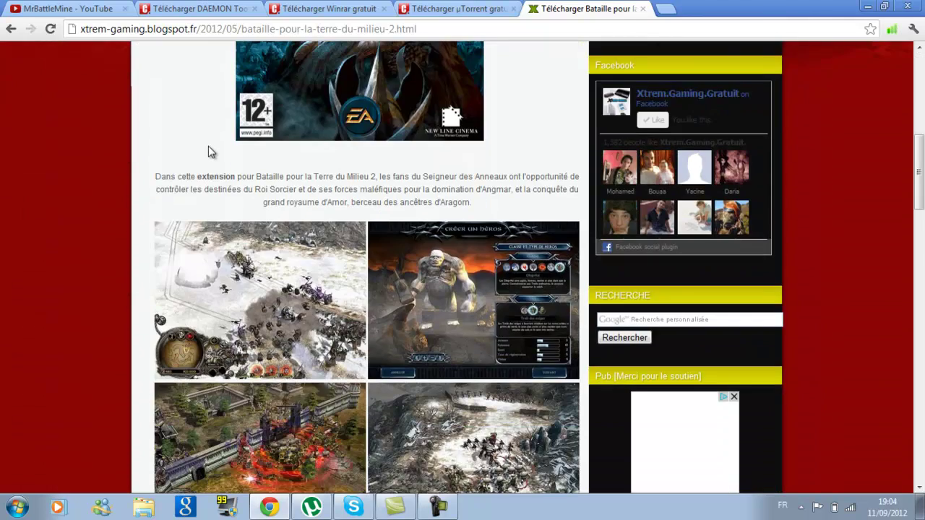
scroll(210, 151, "down", 3)
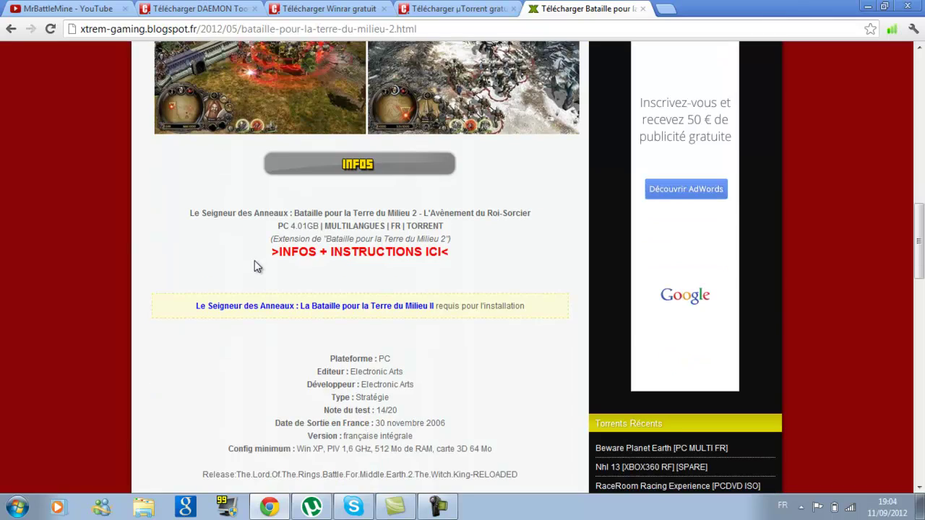
scroll(256, 267, "down", 3)
left_click(277, 383)
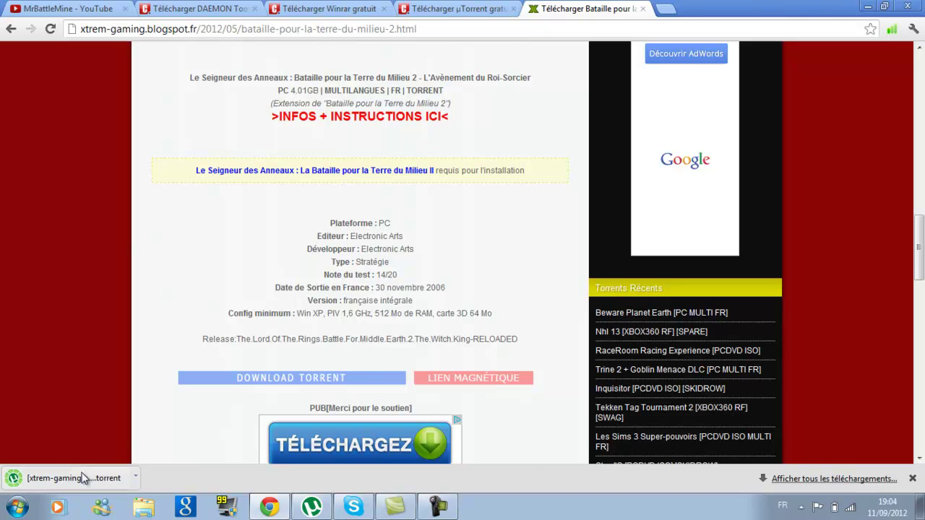
left_click(82, 474)
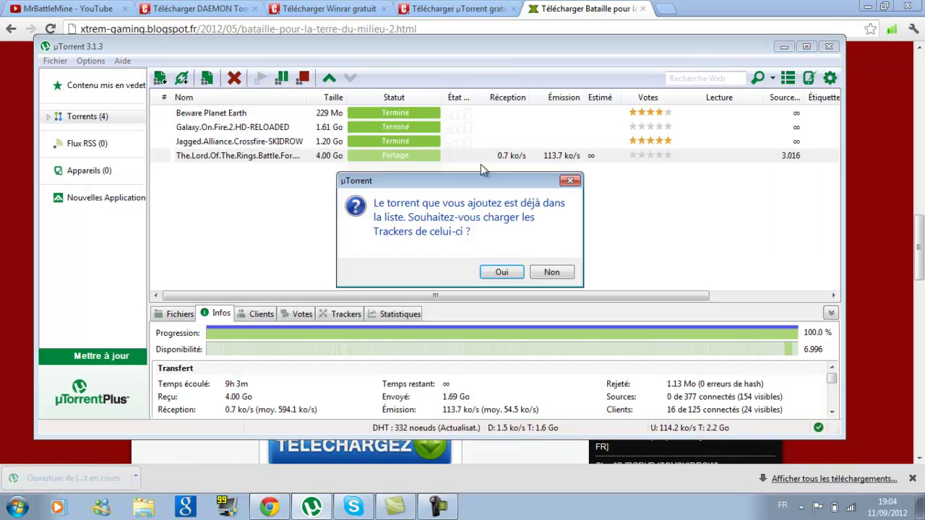
Dismiss the trackers prompt, hide Chrome, stop the Lord of the Rings torrent and open its folder.
left_click(566, 182)
left_click(870, 7)
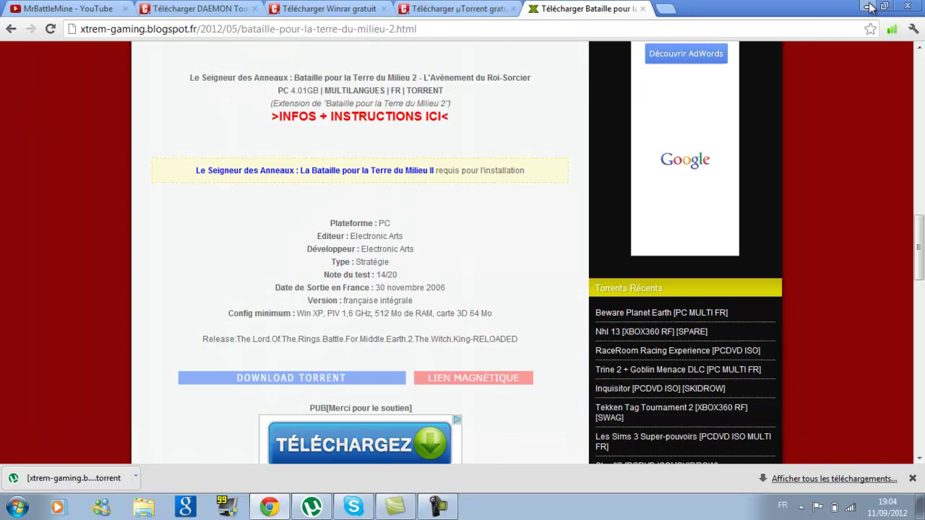
left_click(870, 8)
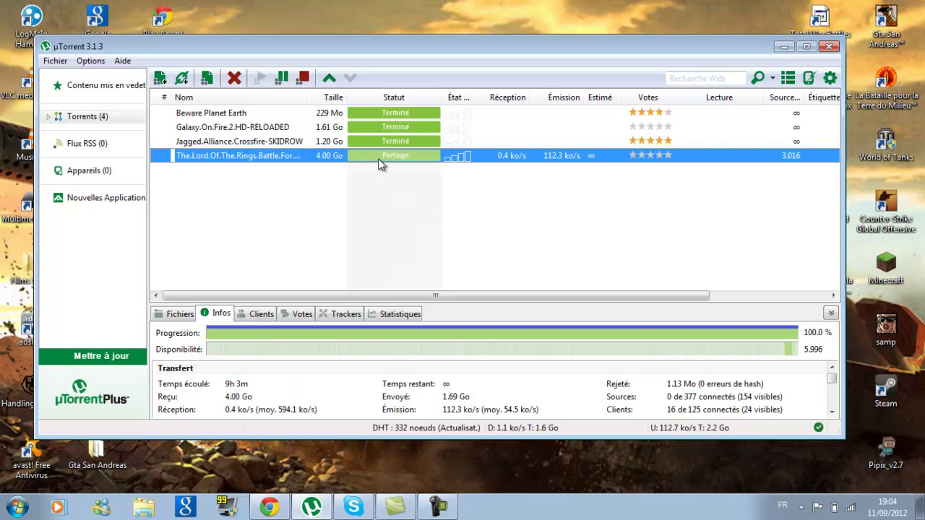
left_click(304, 80)
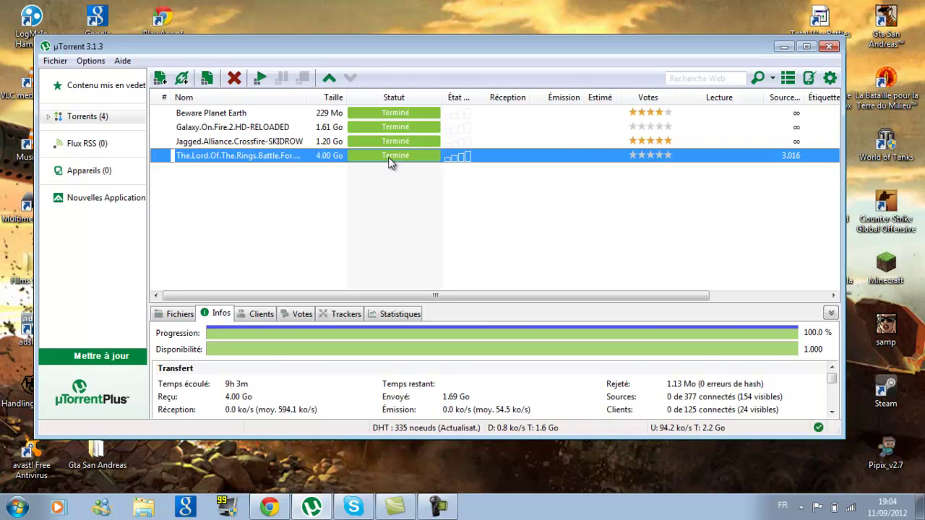
double_click(334, 161)
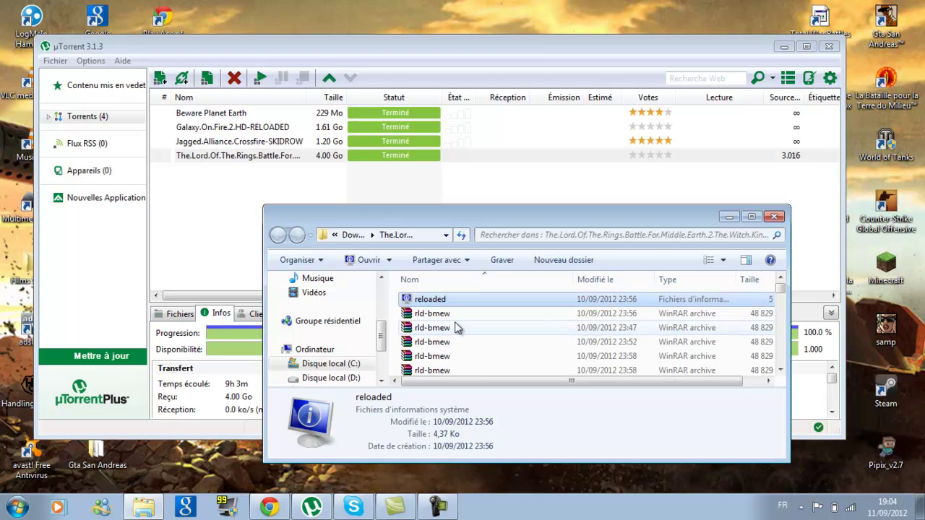
Close µTorrent, leaving the rld-bmew archive folder open.
left_click(824, 49)
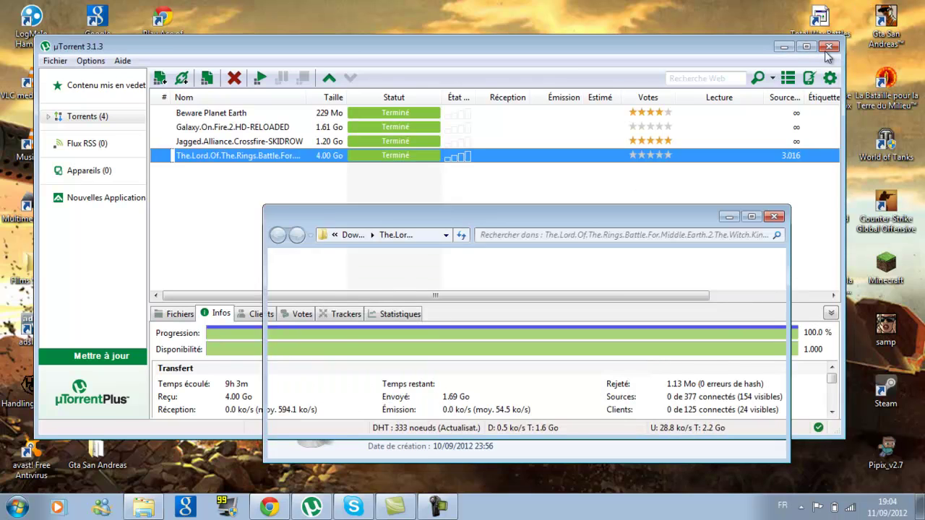
left_click(829, 48)
left_click(434, 315)
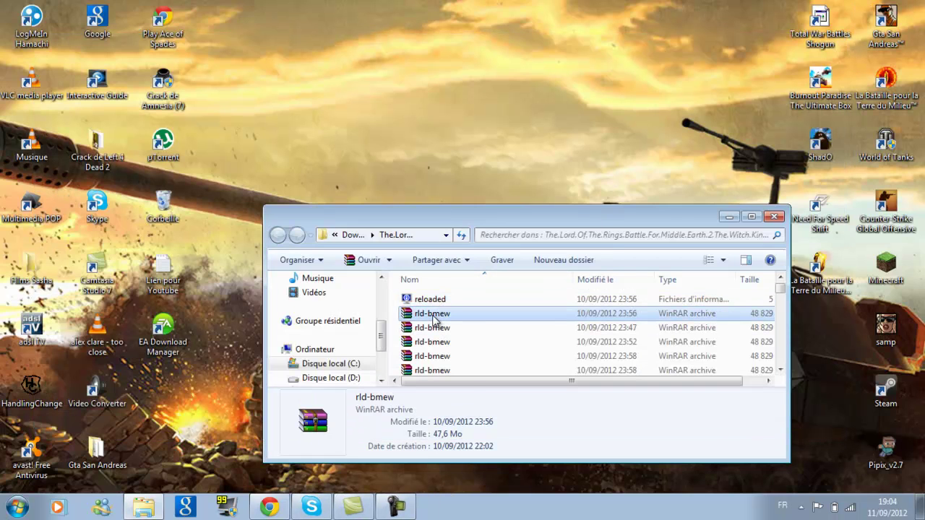
left_click(434, 78)
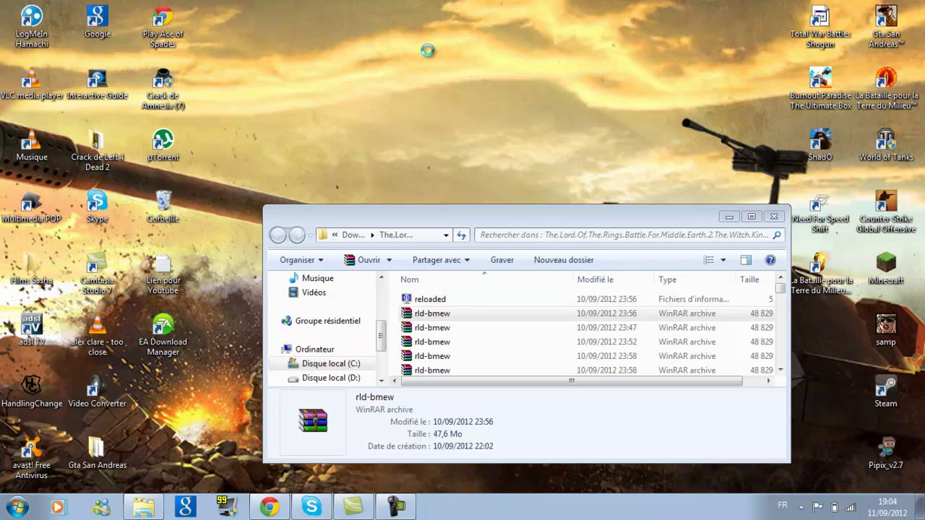
Create a new desktop folder named 'Seigneur des anneaux'.
right_click(430, 57)
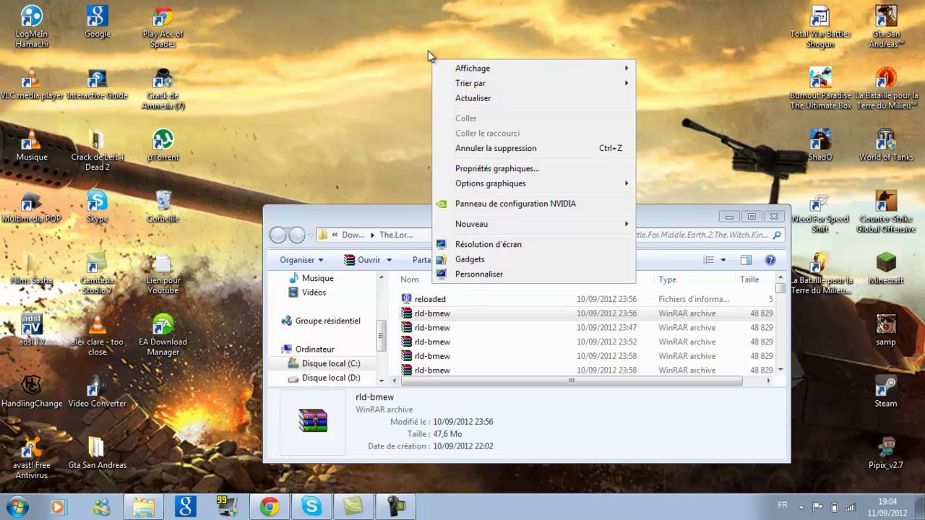
mouse_move(613, 223)
left_click(648, 223)
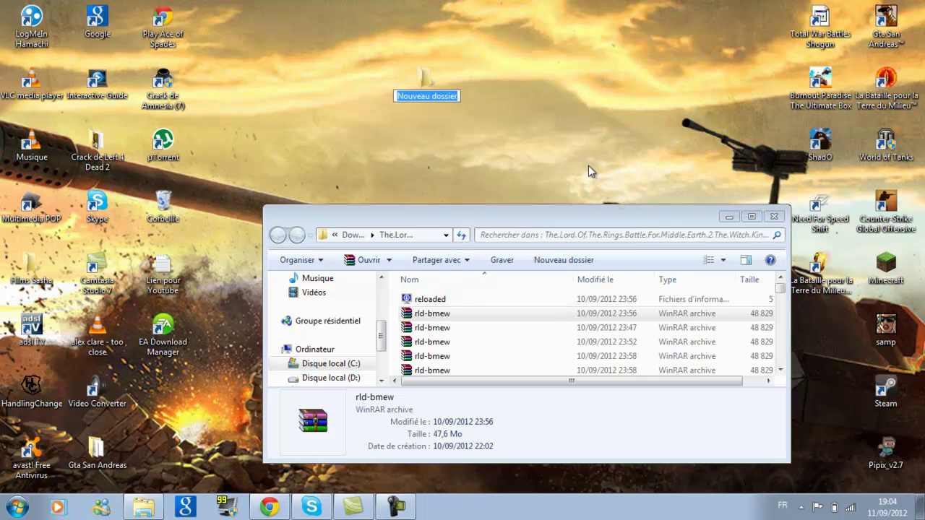
type("Sei")
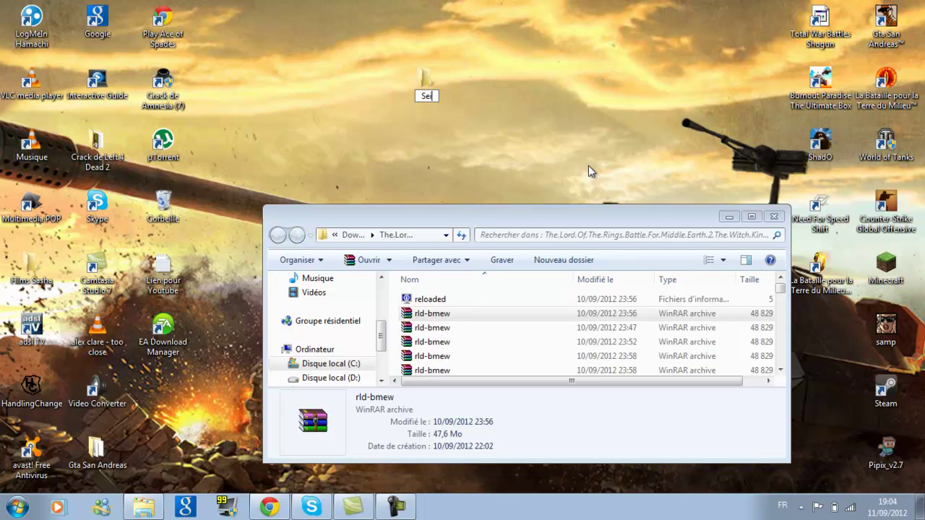
type("gneur des anneaux")
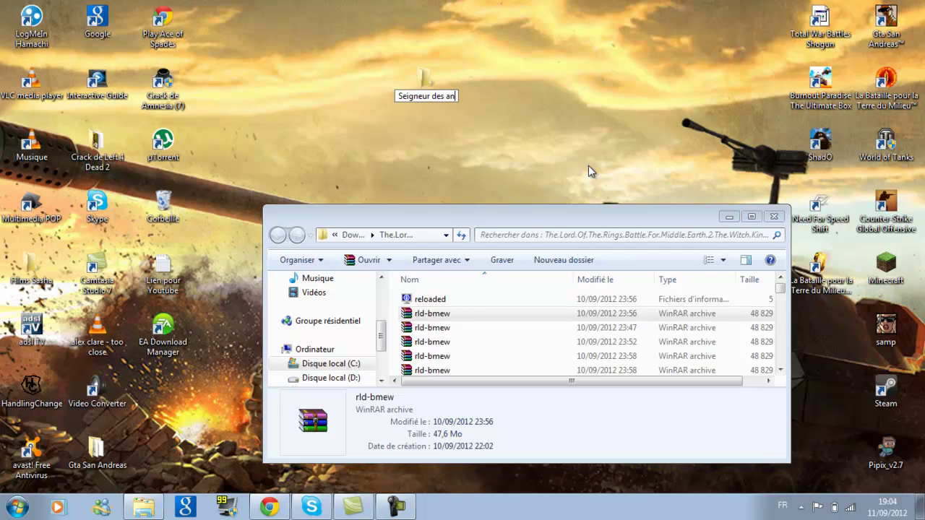
left_click(600, 125)
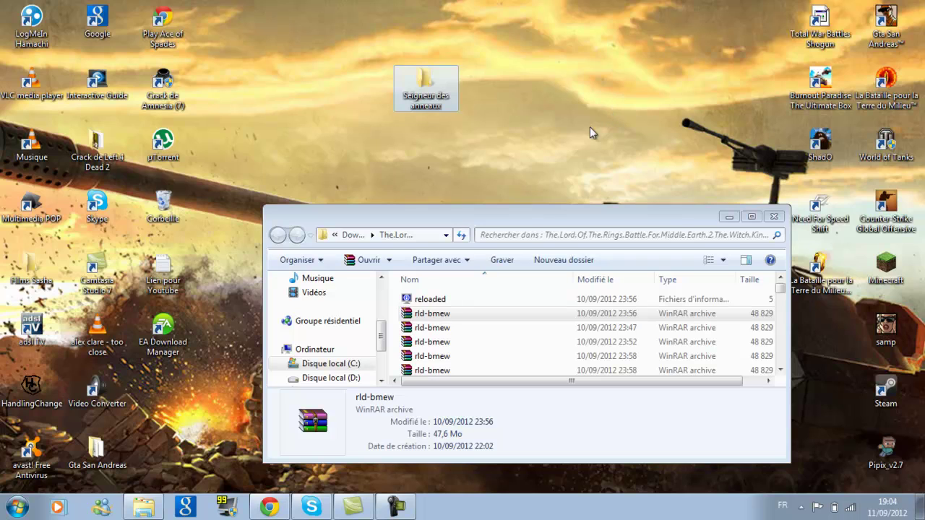
Use WinRAR's Extract files on rld-bmew with the desktop Seigneur des anneaux folder as destination.
right_click(448, 313)
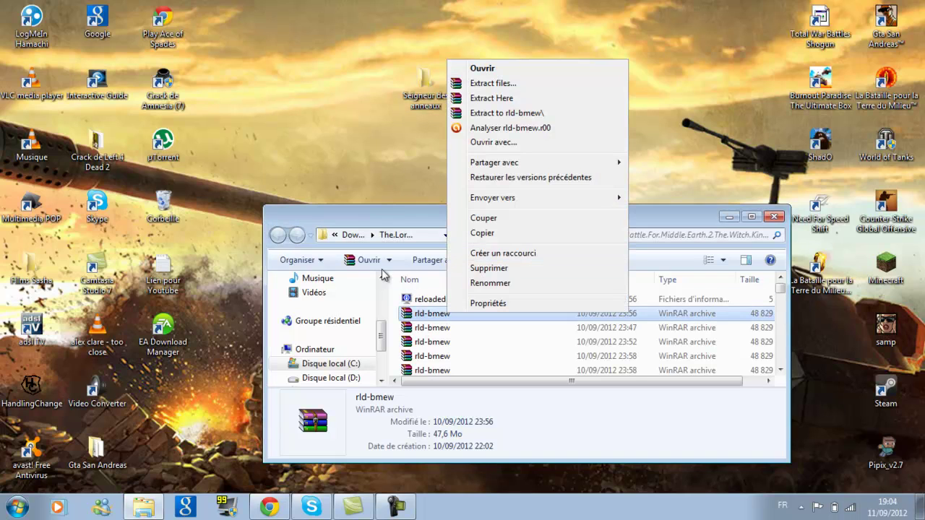
left_click(408, 227)
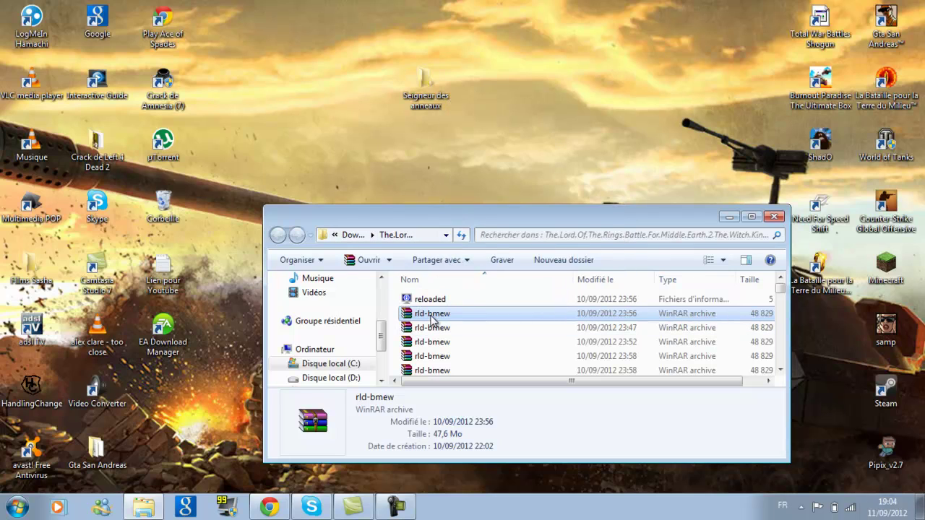
right_click(432, 318)
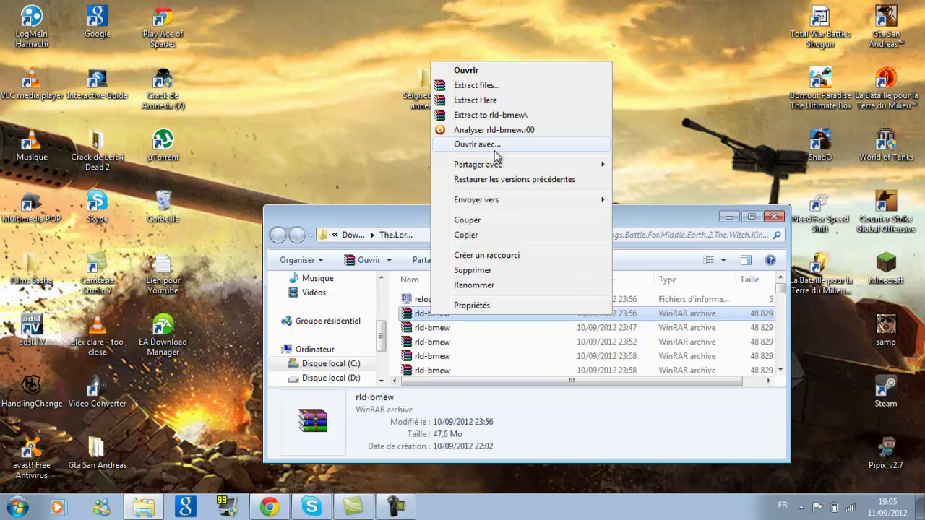
left_click(474, 85)
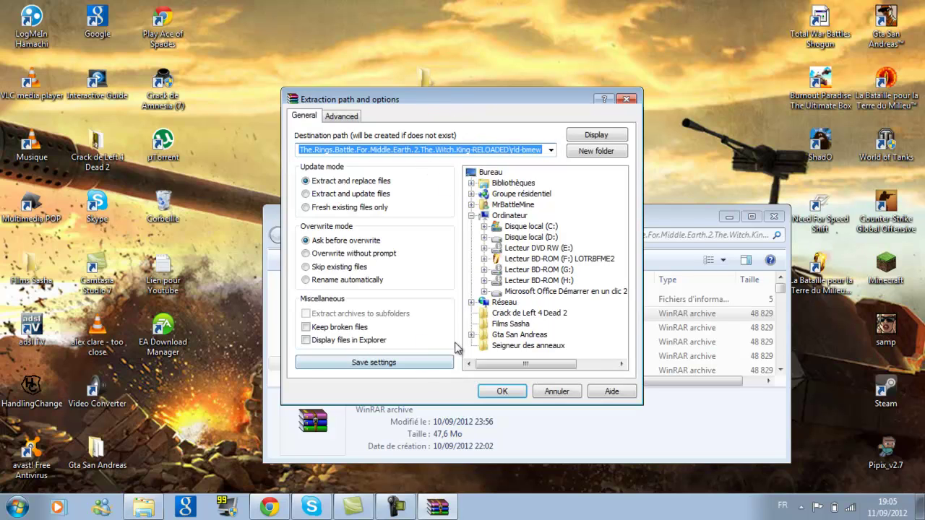
left_click(518, 347)
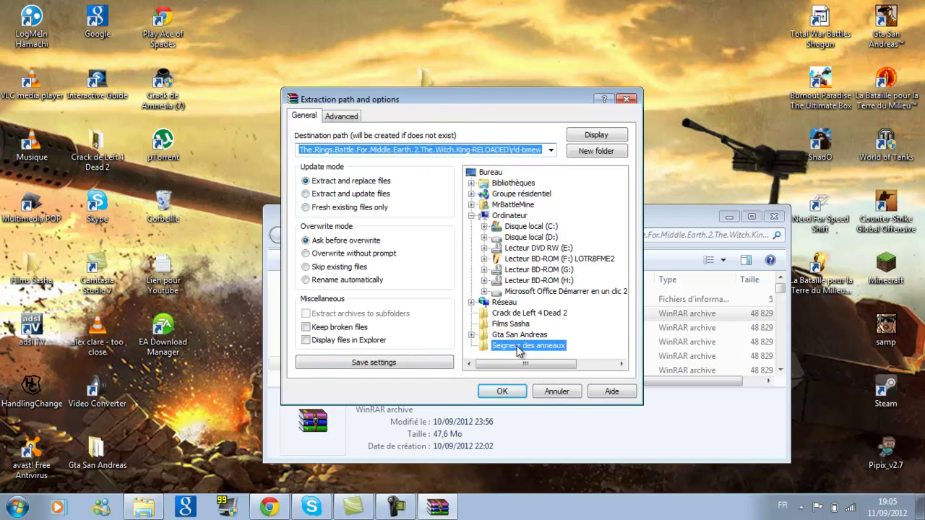
left_click(508, 393)
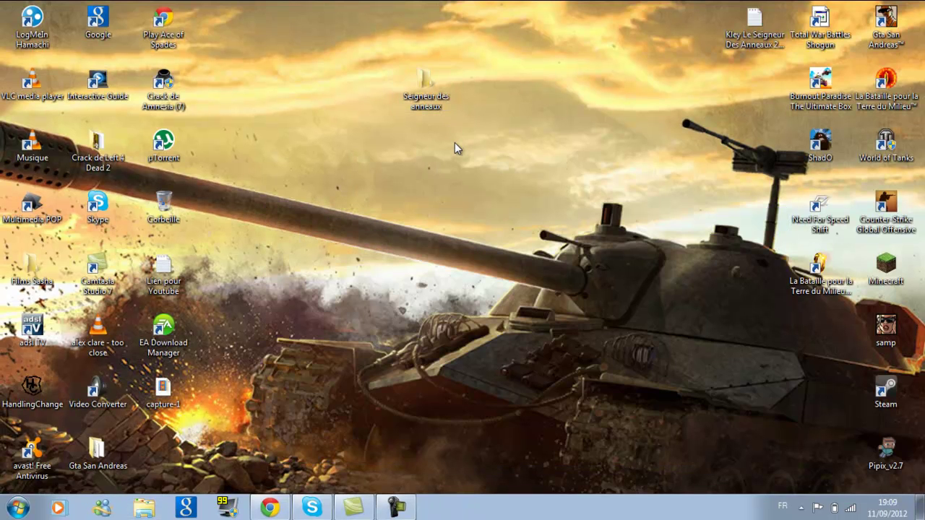
Open the Seigneur des anneaux folder and mount rld-bmew.iso as drive F:.
double_click(428, 103)
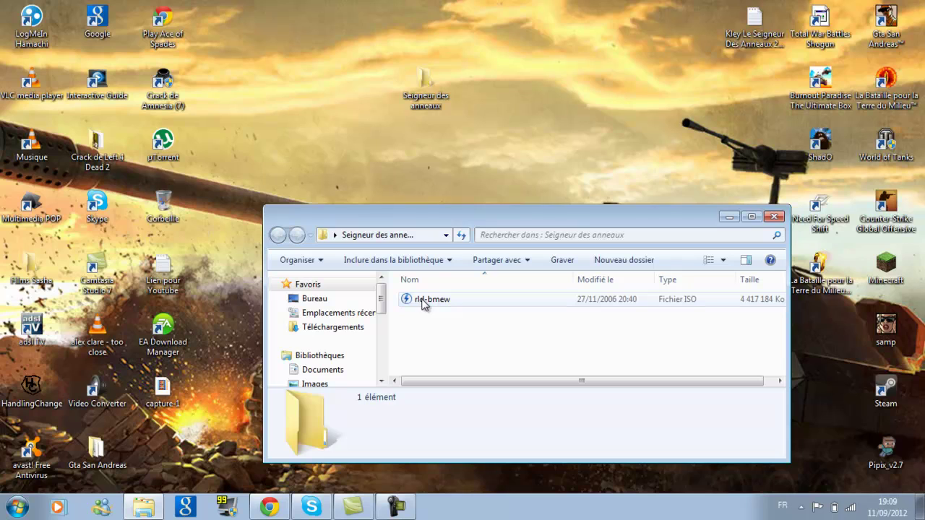
double_click(433, 303)
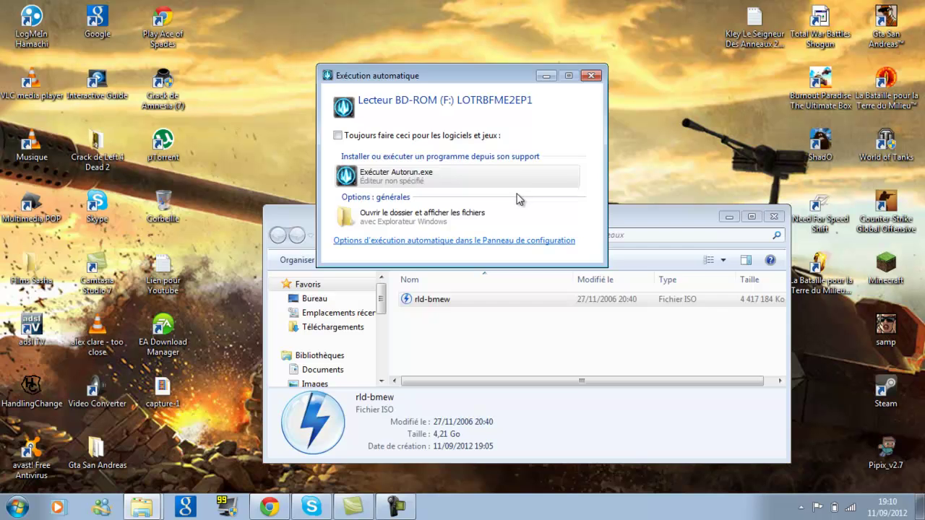
Run Autorun.exe, start a French installation and accept the DirectX licence.
left_click(513, 187)
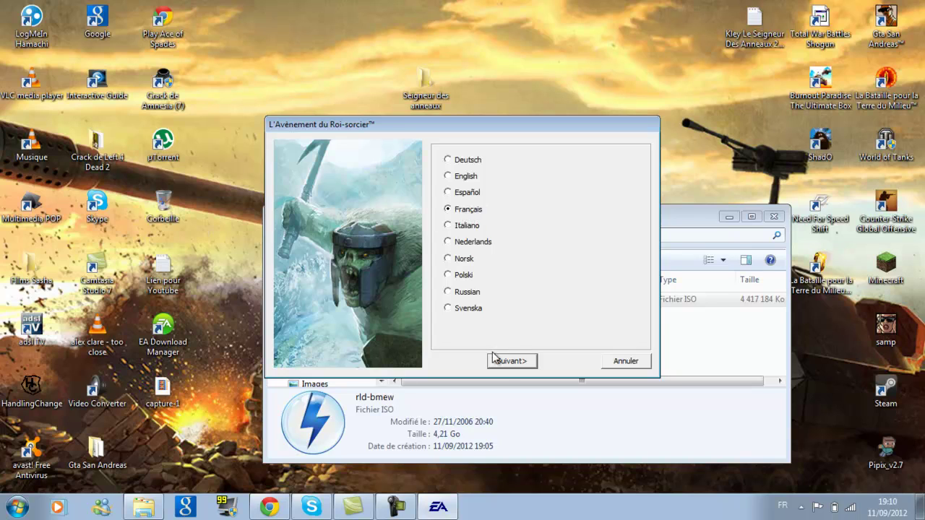
left_click(503, 360)
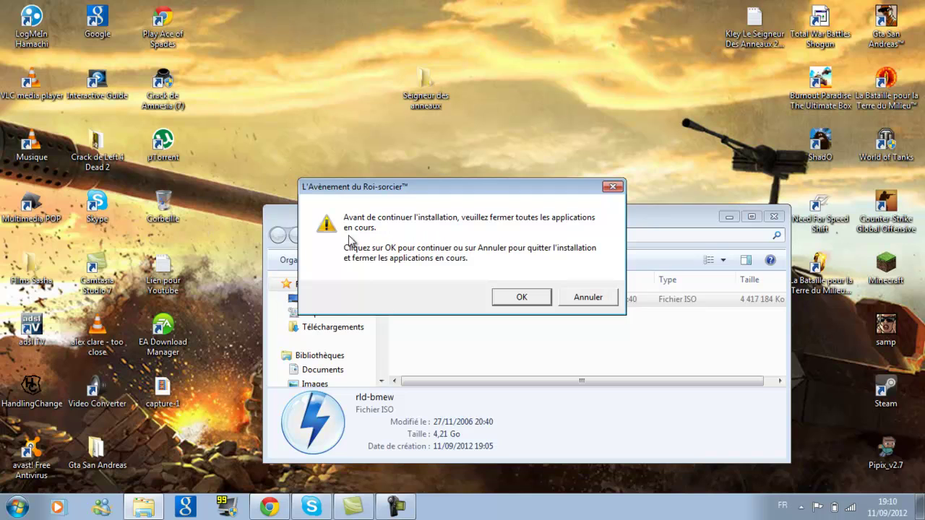
left_click(503, 304)
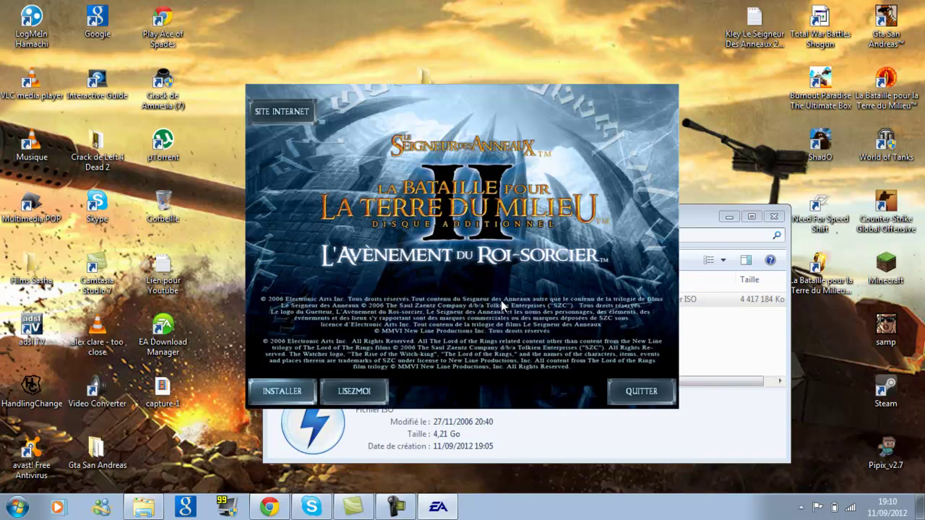
left_click(298, 400)
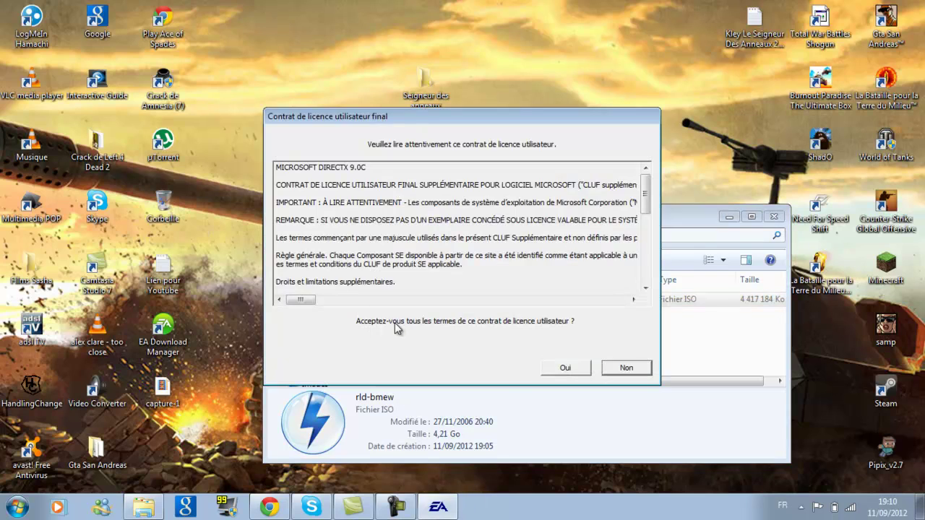
left_click(557, 367)
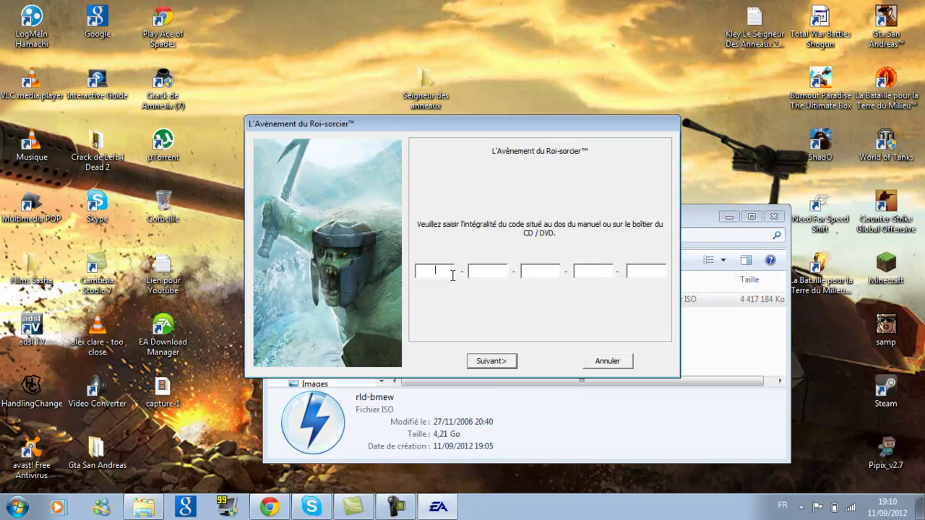
Open the CD-key text file and paste the first key into the installer's key fields.
double_click(755, 29)
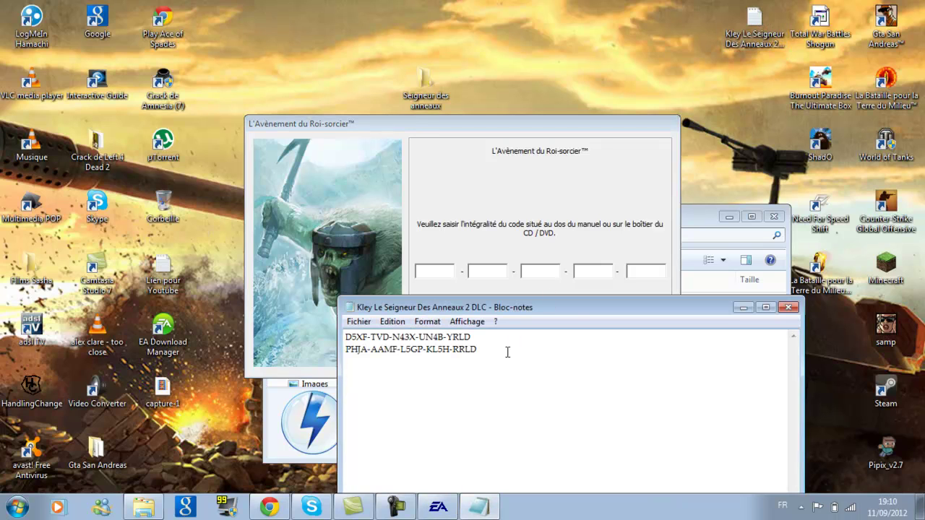
left_click_drag(575, 315, 590, 326)
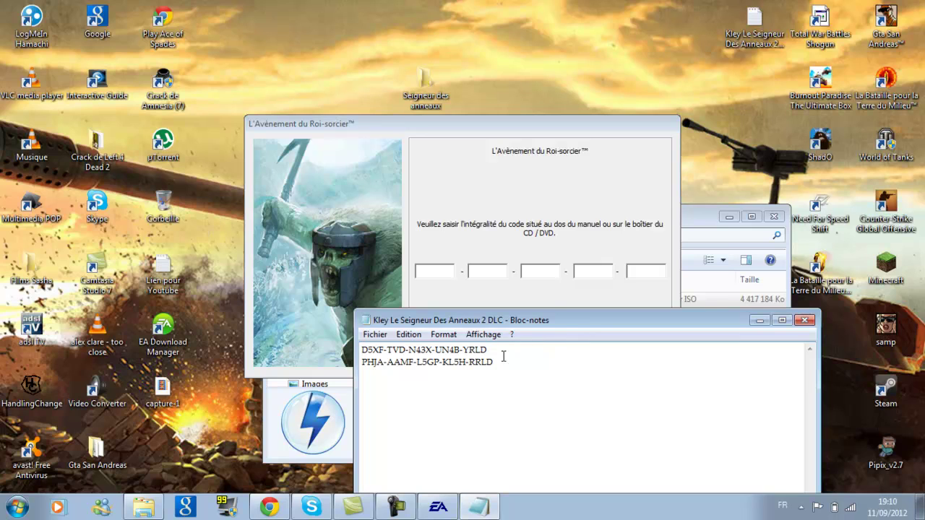
left_click_drag(358, 368, 345, 352)
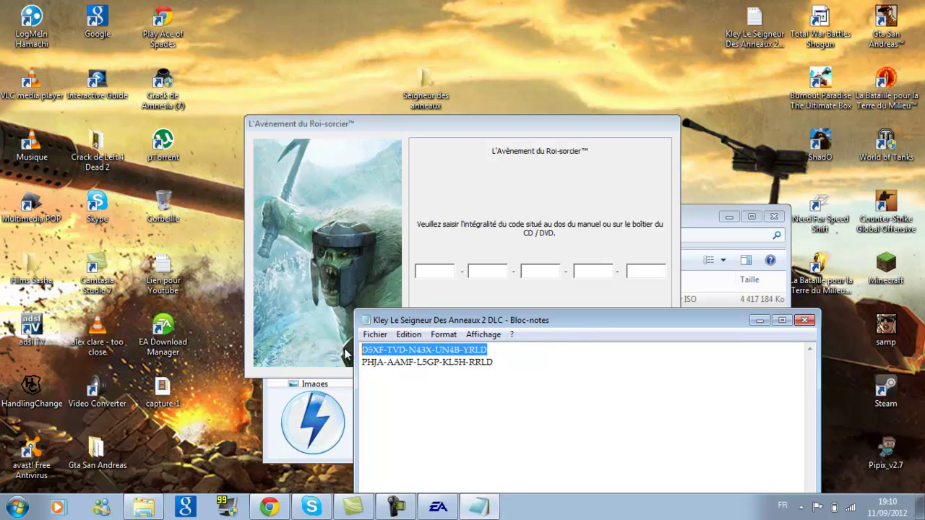
left_click(442, 272)
key("ctrl+v")
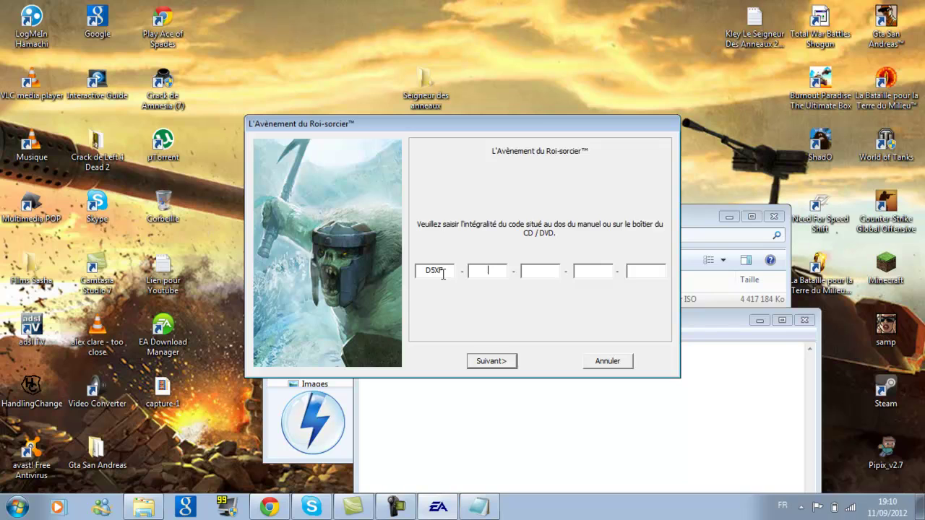
Replace it with the second CD key, type the remaining key characters and submit.
left_click_drag(542, 128, 605, 54)
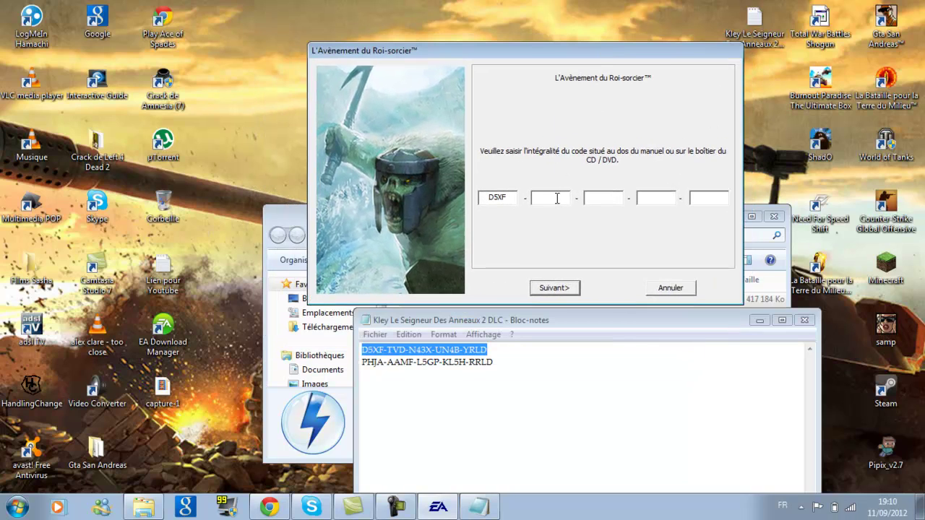
left_click(558, 198)
left_click_drag(504, 369, 360, 374)
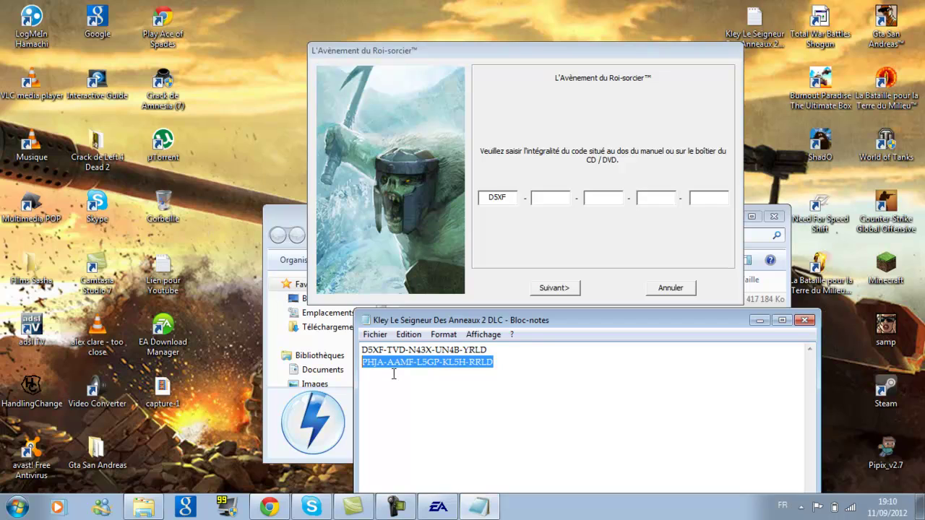
double_click(510, 195)
key("ctrl+v")
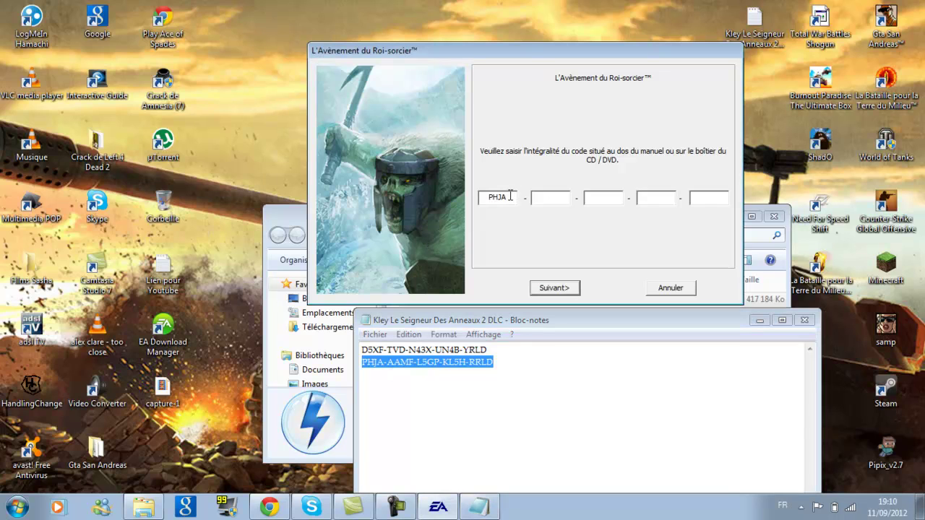
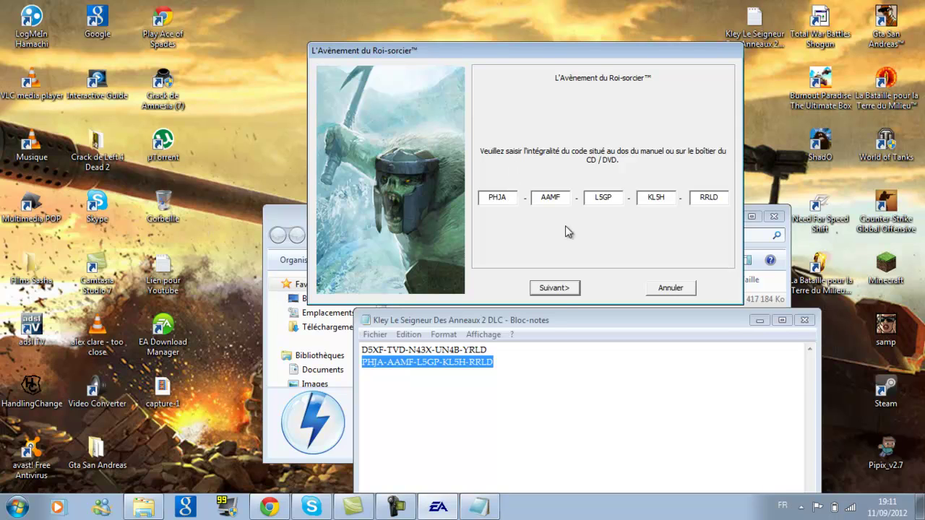
left_click(558, 288)
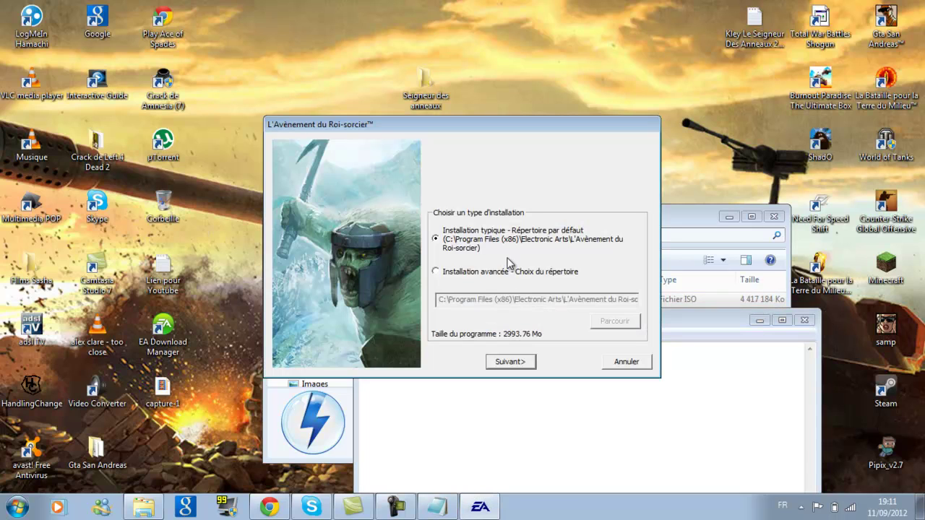
Run the typical installation at the default location, postponing EA registration and allowing the firewall.
left_click(493, 271)
left_click(460, 243)
left_click(510, 361)
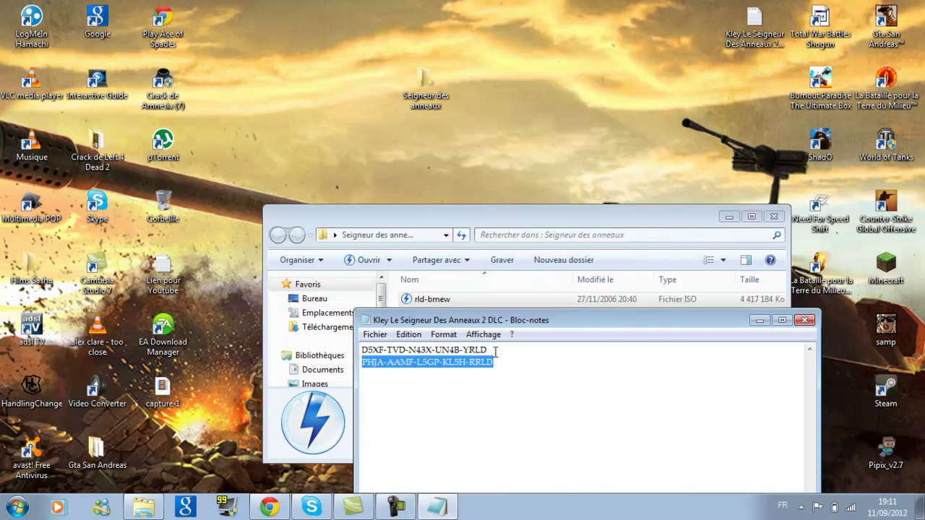
left_click(418, 341)
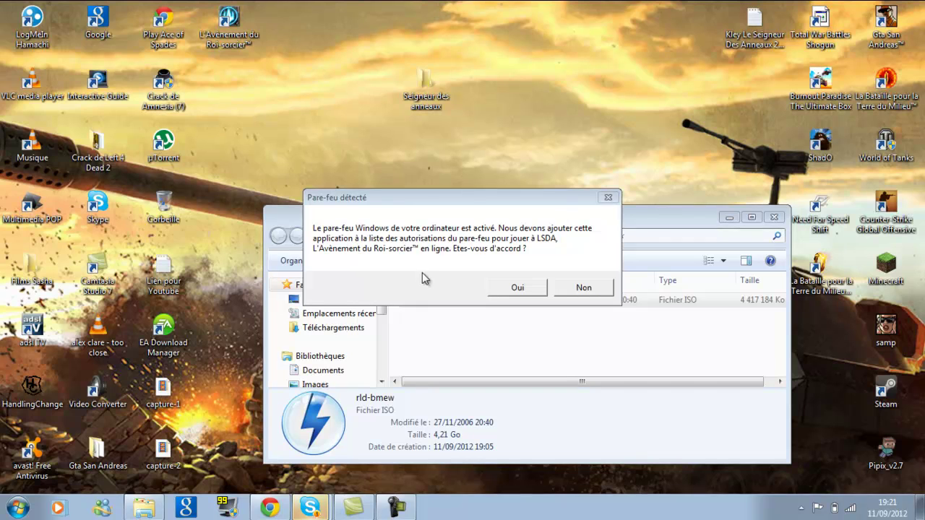
left_click(518, 289)
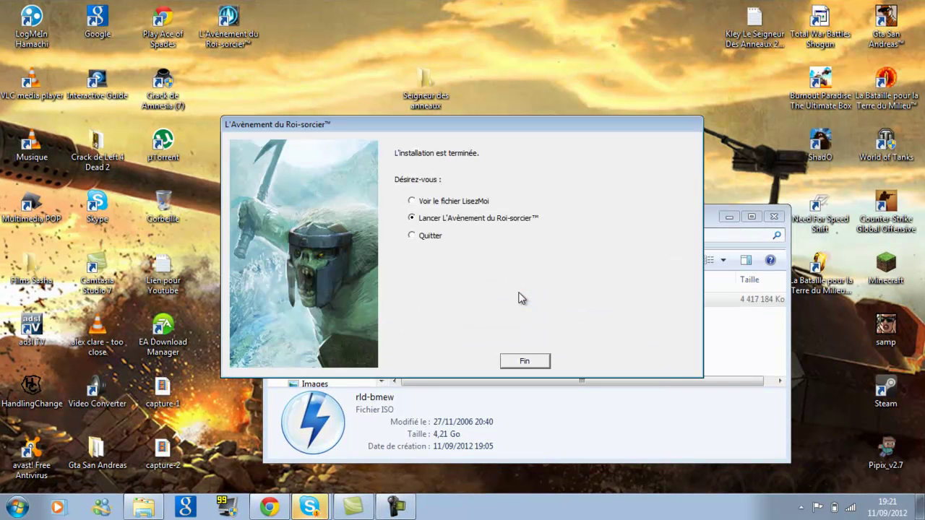
Choose Quitter on the completion page, finish with Fin and return to the ISO's folder.
left_click(435, 238)
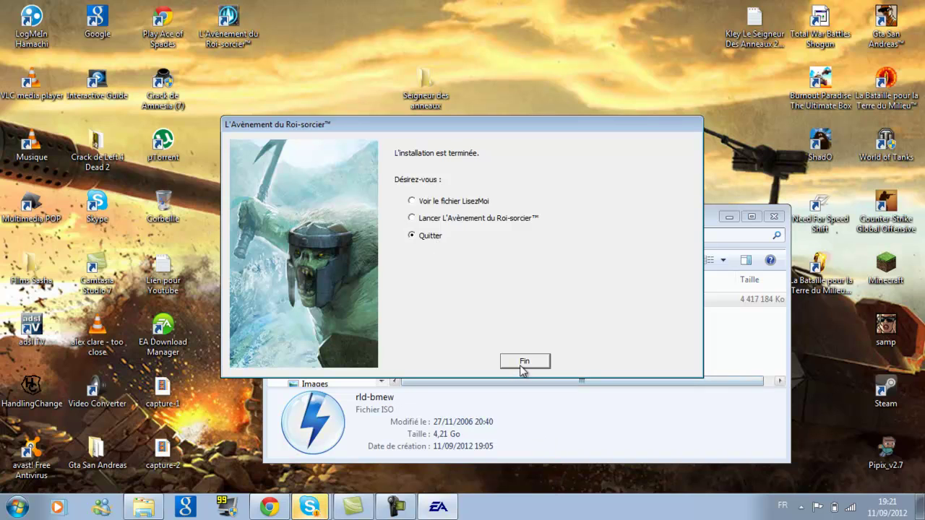
left_click(525, 361)
left_click(522, 349)
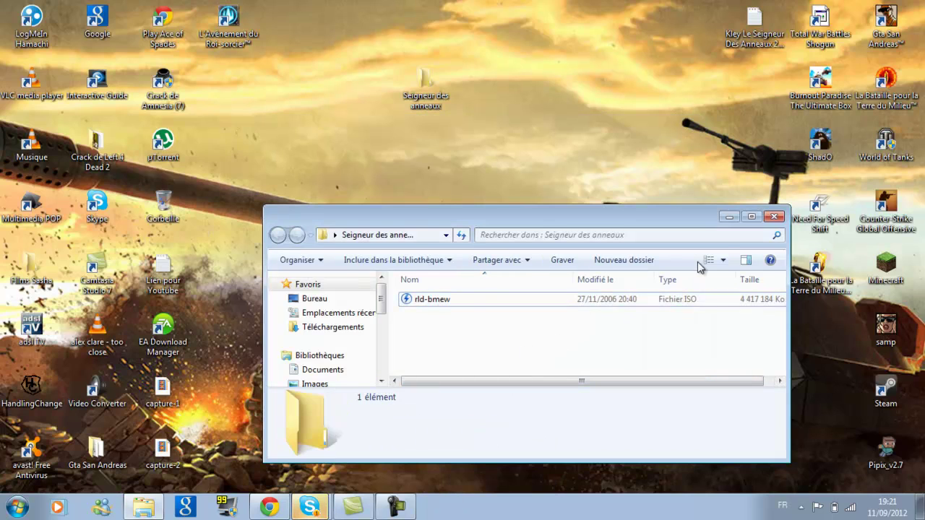
Open rld-bmew.iso with WinRAR archiver, close the Explorer window and dismiss the licence reminder.
left_click(422, 303)
right_click(422, 304)
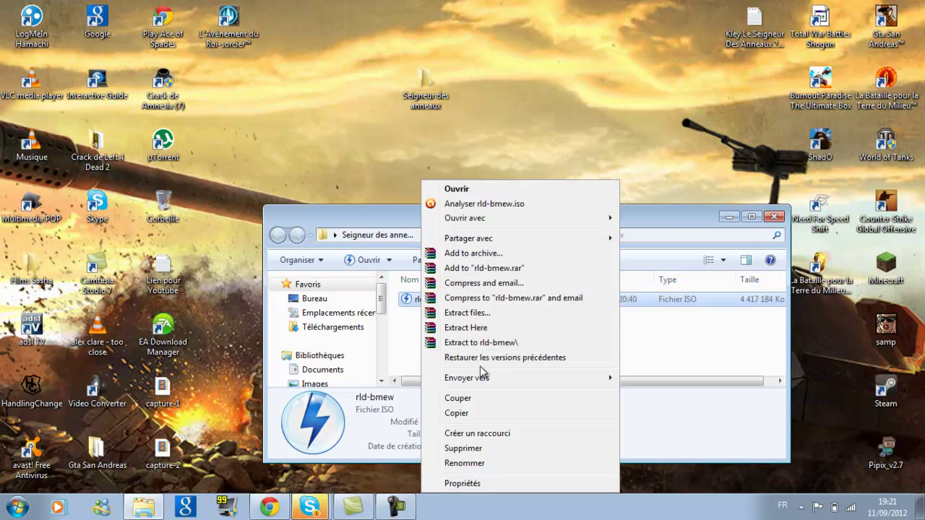
mouse_move(497, 223)
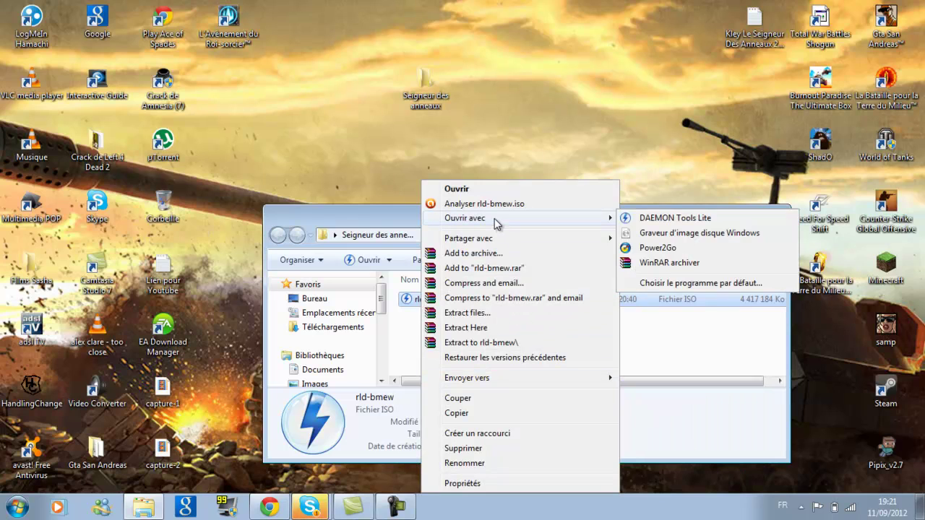
left_click(672, 262)
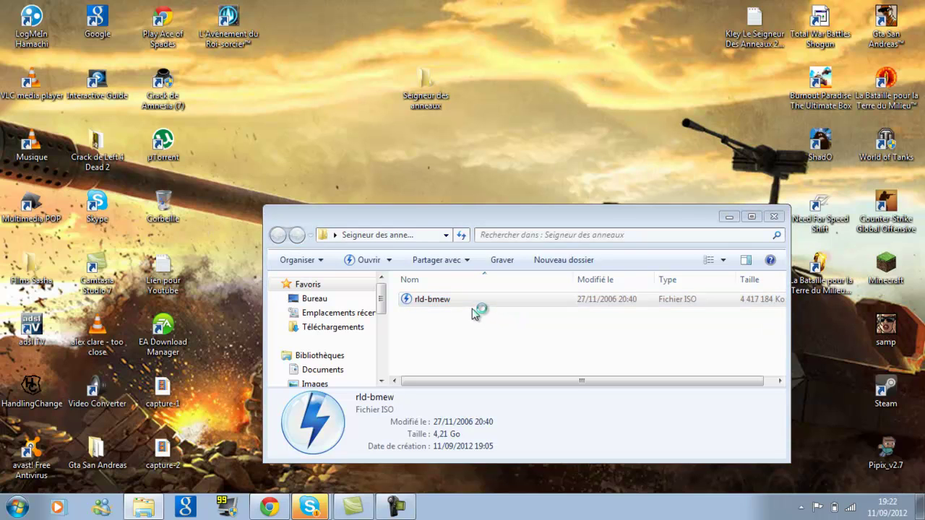
left_click(756, 250)
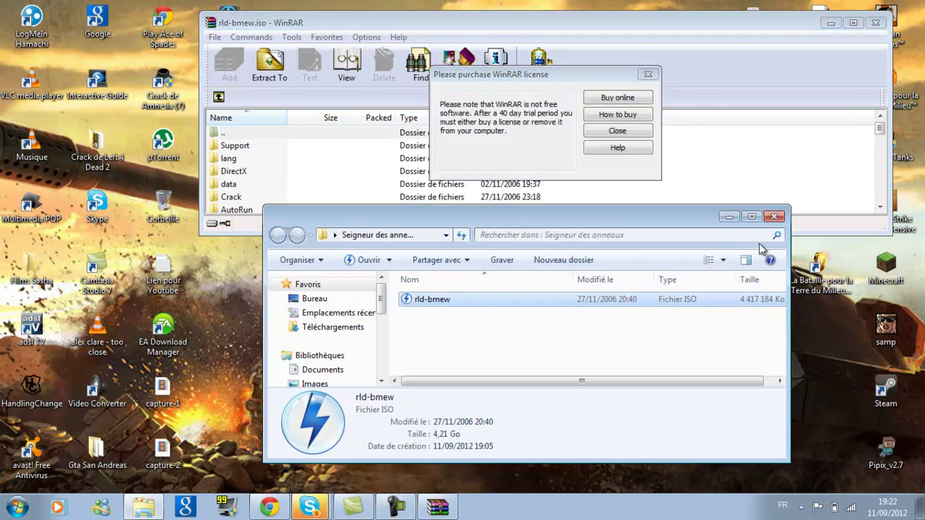
left_click(774, 217)
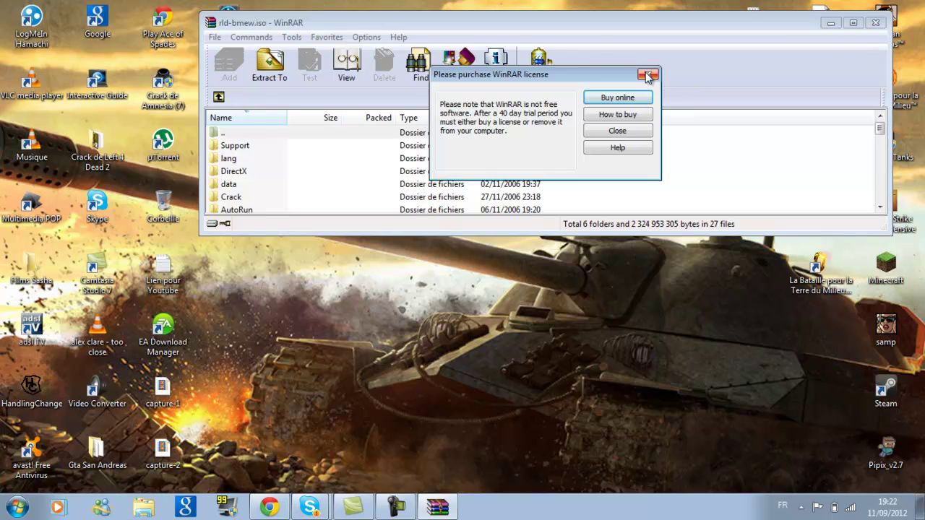
left_click(647, 75)
Browse into the ISO's Crack folder showing game.dat.
left_click_drag(402, 27, 406, 75)
scroll(336, 194, "down", 1)
scroll(336, 193, "up", 1)
scroll(336, 193, "down", 1)
scroll(336, 193, "up", 1)
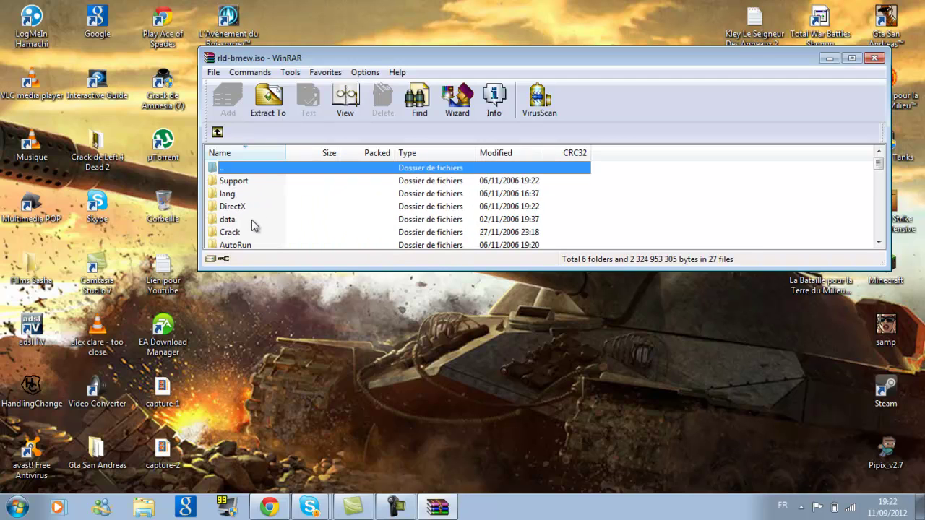
double_click(232, 232)
left_click_drag(559, 58, 594, 14)
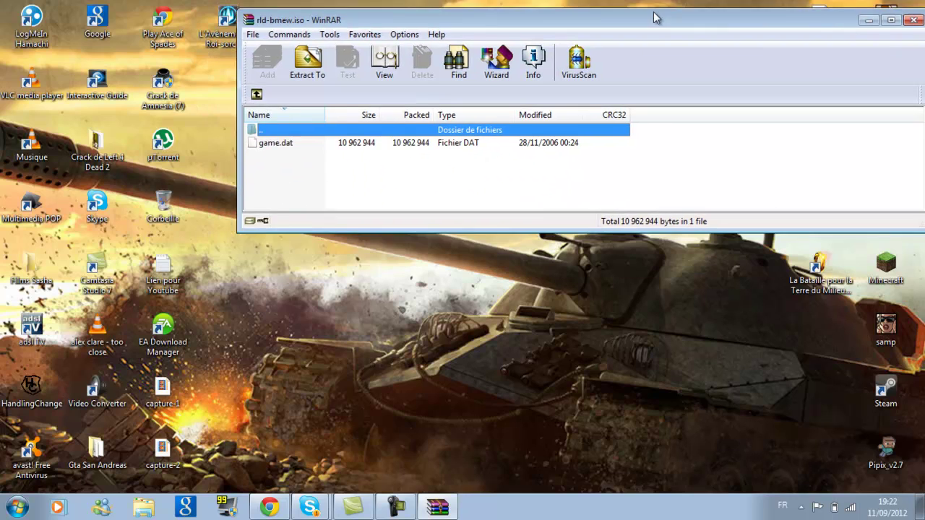
Open the game's install folder via the desktop shortcut's Properties, Emplacement du fichier.
left_click(17, 507)
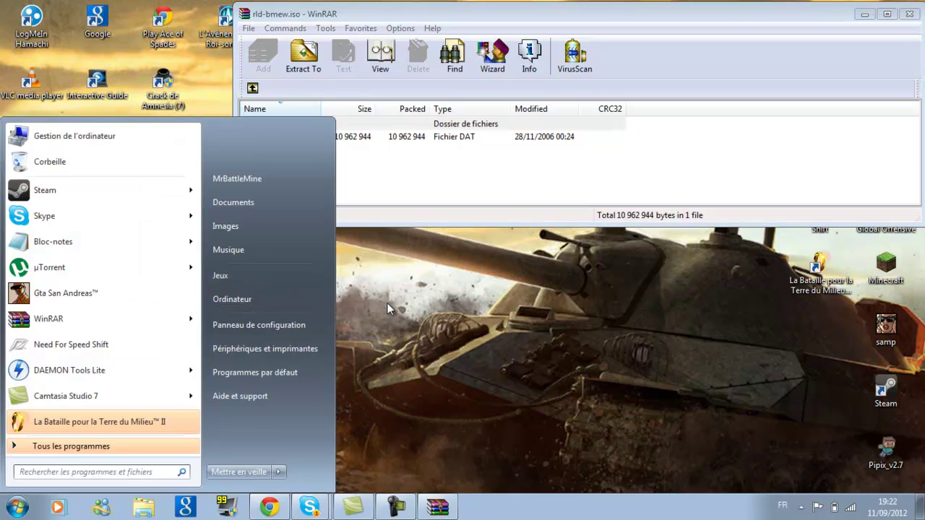
left_click(386, 303)
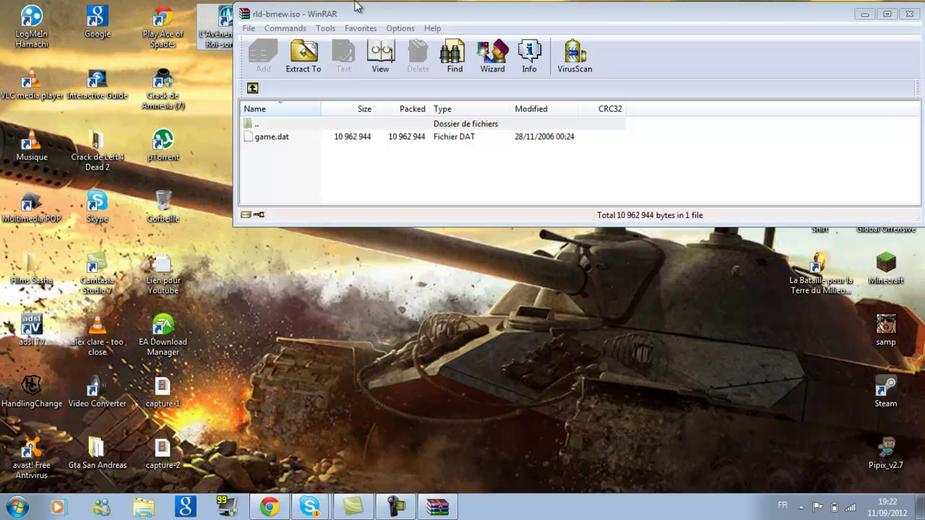
left_click_drag(233, 47, 323, 47)
left_click(231, 24)
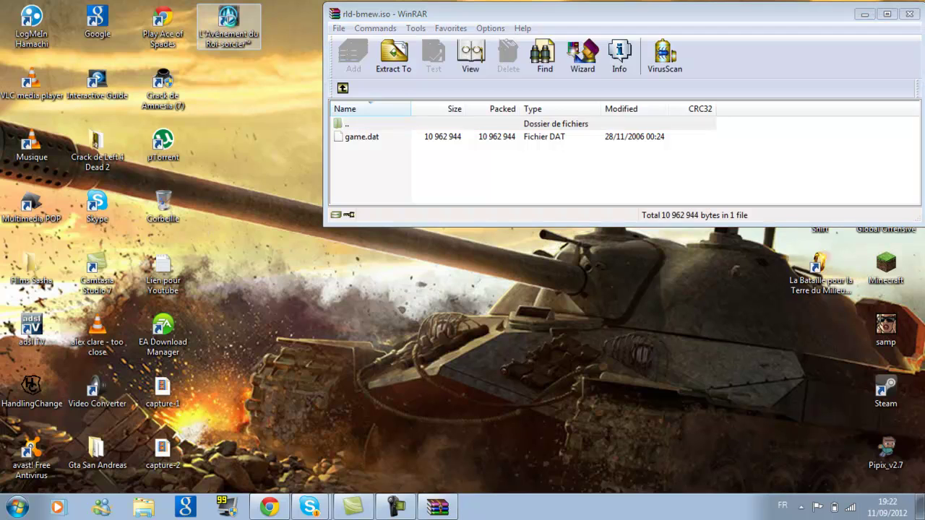
right_click(230, 22)
left_click(286, 336)
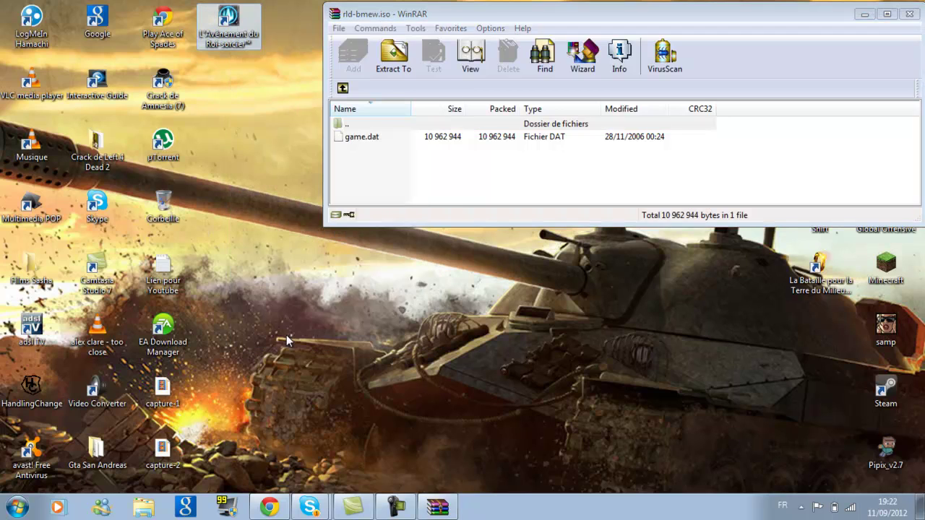
left_click(273, 258)
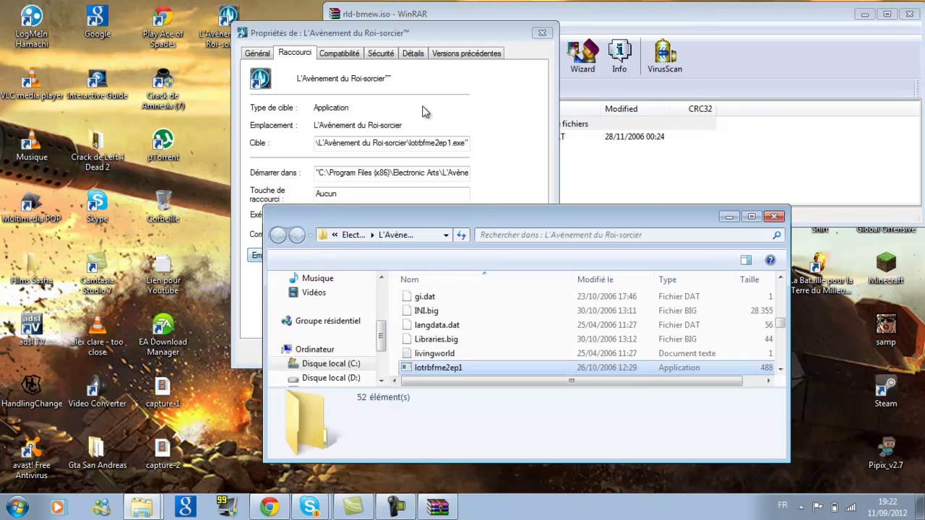
left_click(542, 32)
Move the crack's game.dat into the install folder with Déplacer et remplacer, then Continuer.
scroll(480, 310, "up", 10)
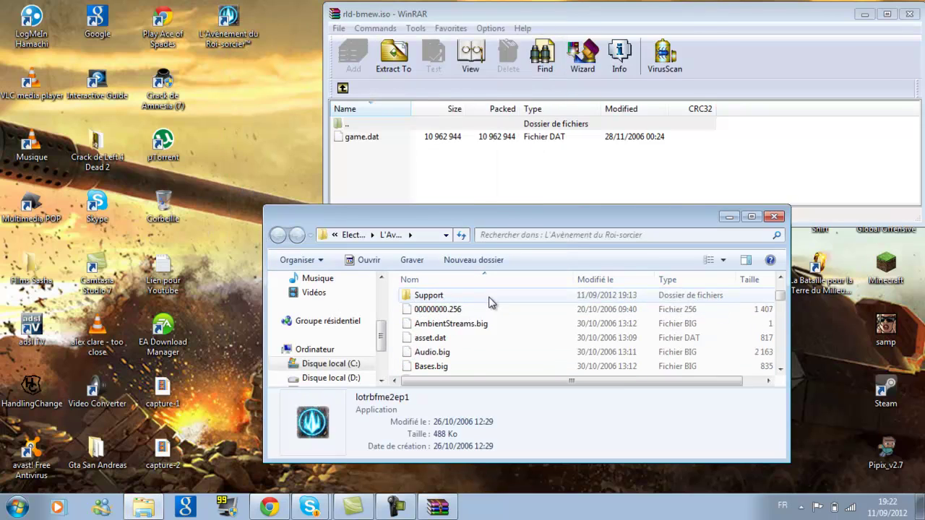
left_click_drag(497, 137, 400, 334)
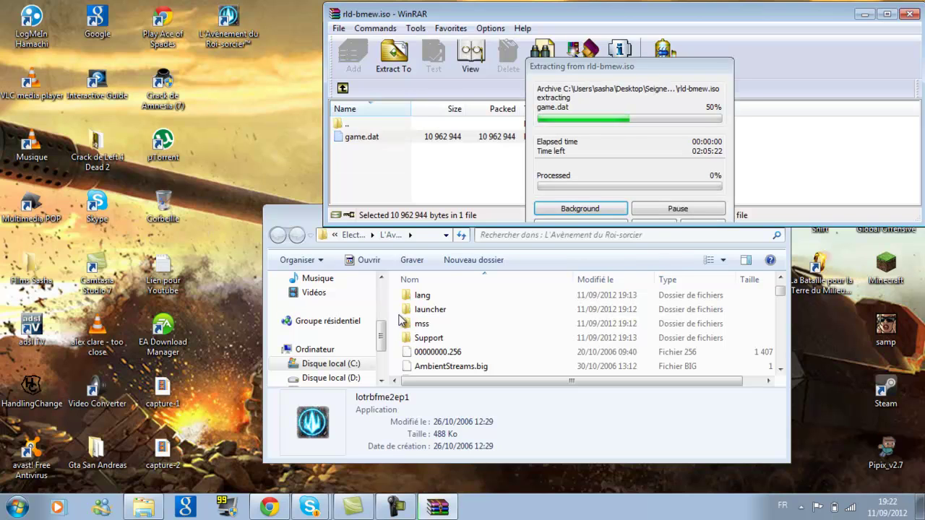
left_click(393, 210)
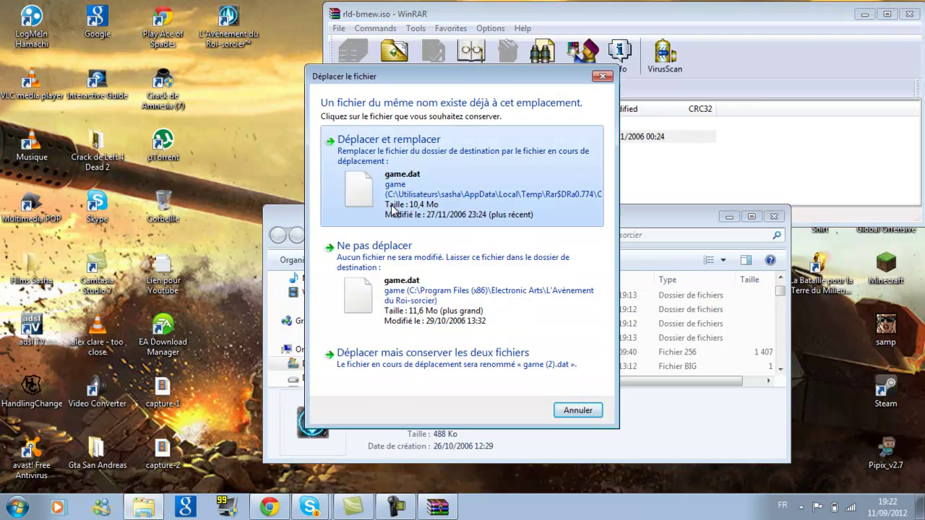
left_click(456, 319)
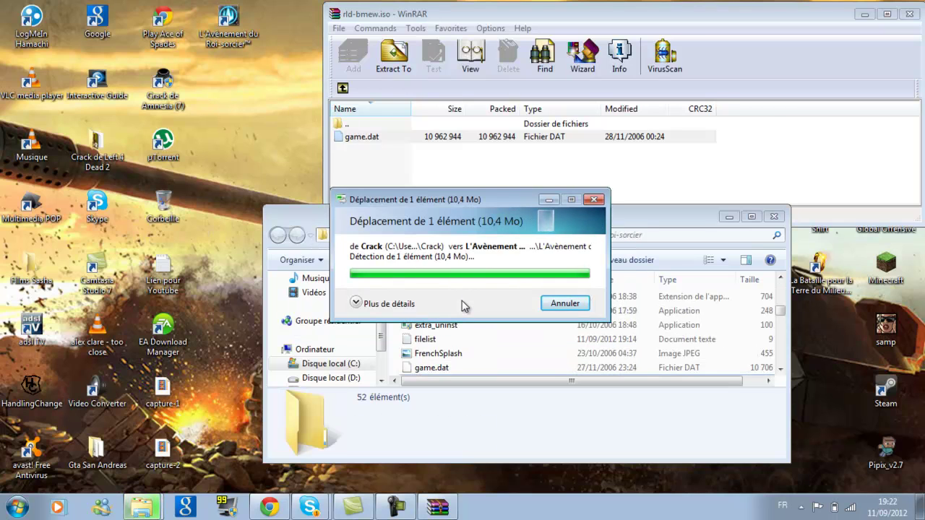
left_click(751, 217)
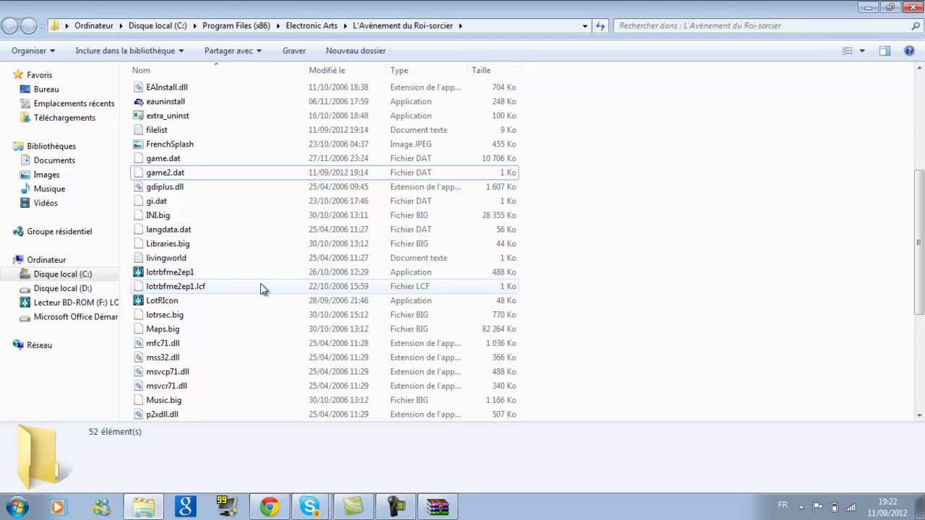
scroll(239, 333, "down", 5)
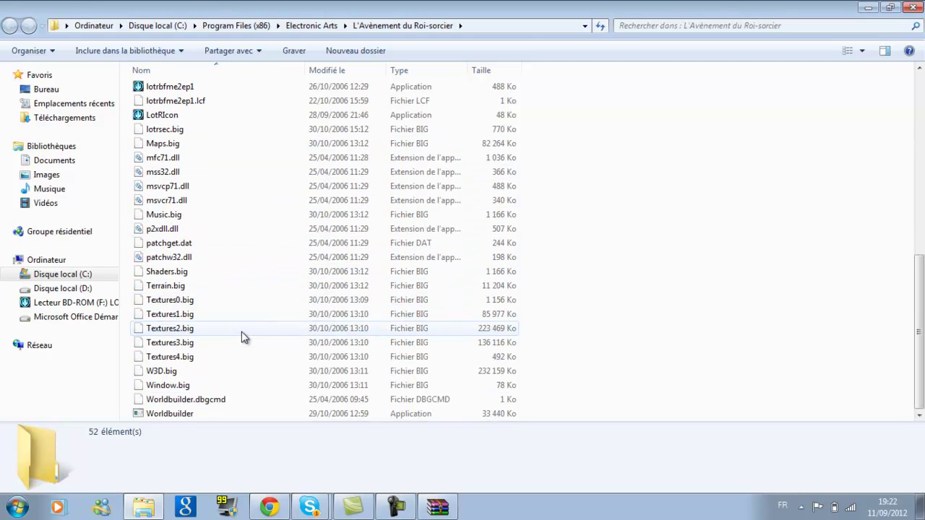
scroll(271, 347, "up", 10)
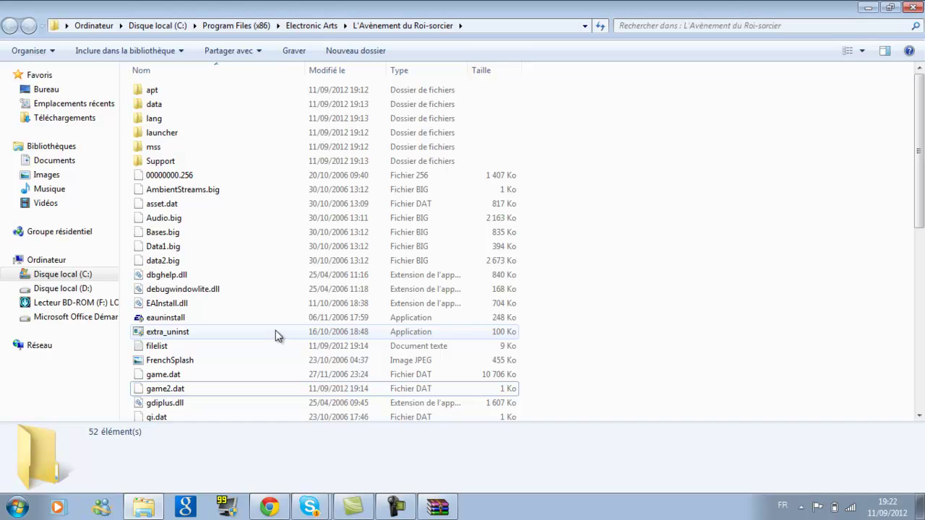
left_click(871, 7)
Close WinRAR and move the L'Avènement du Roi-sorcier shortcut beside the other game icons.
left_click(259, 26)
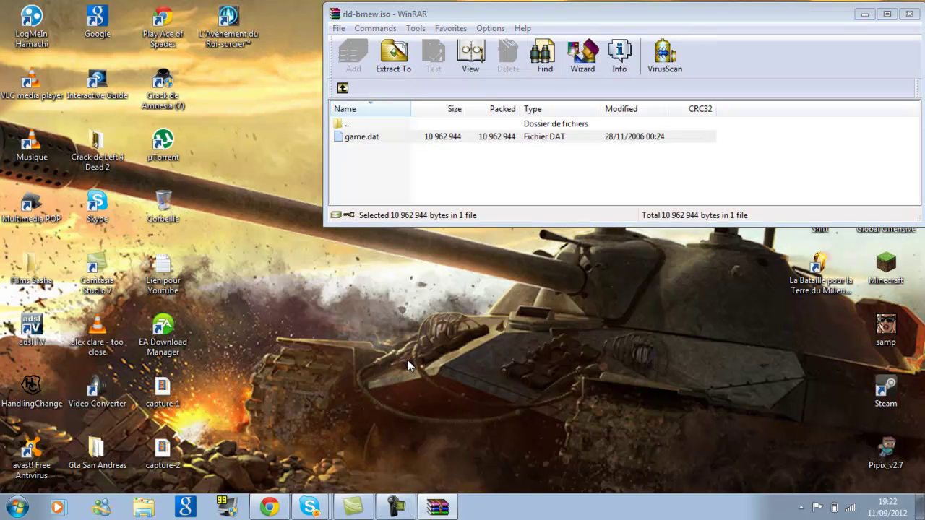
left_click_drag(704, 15, 456, 55)
left_click(482, 206)
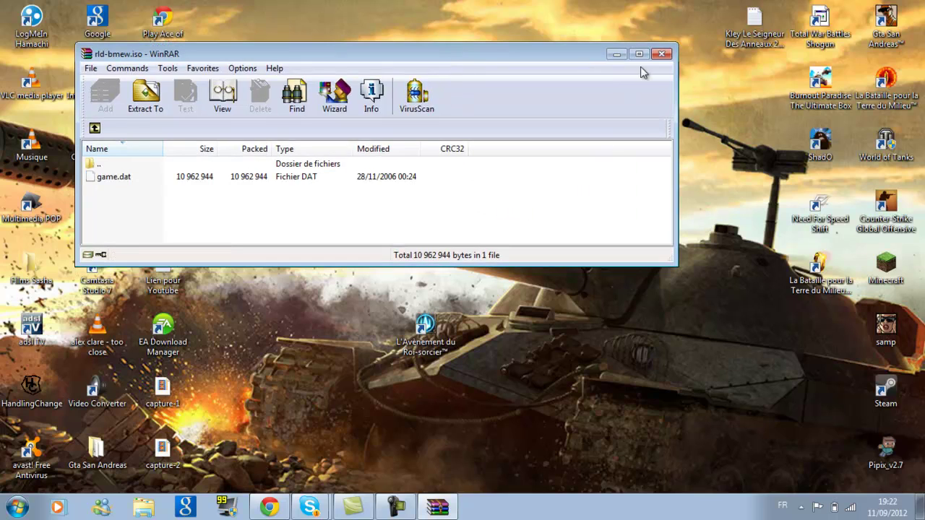
left_click(671, 54)
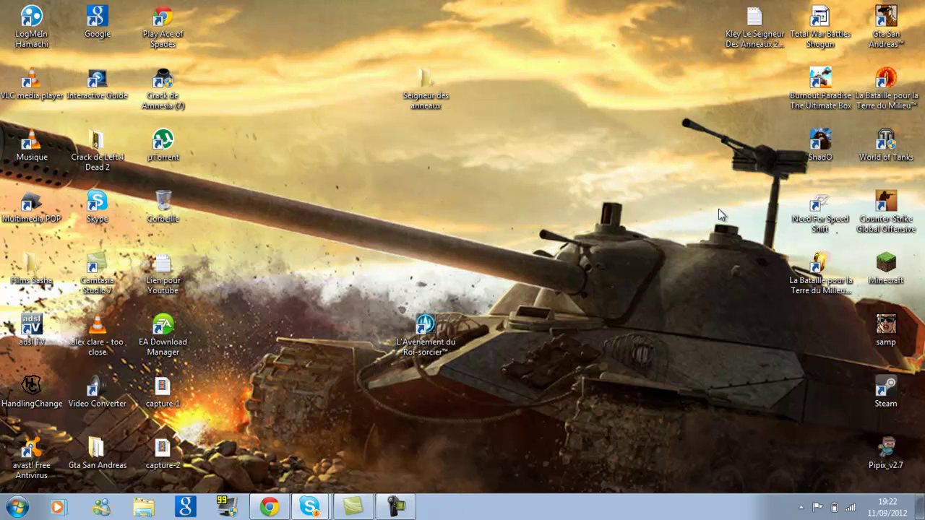
left_click_drag(828, 338, 828, 338)
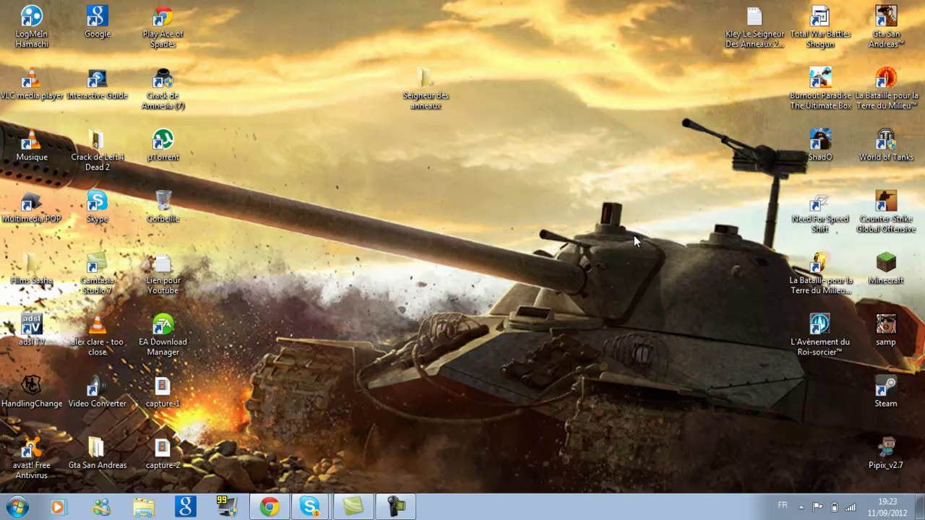